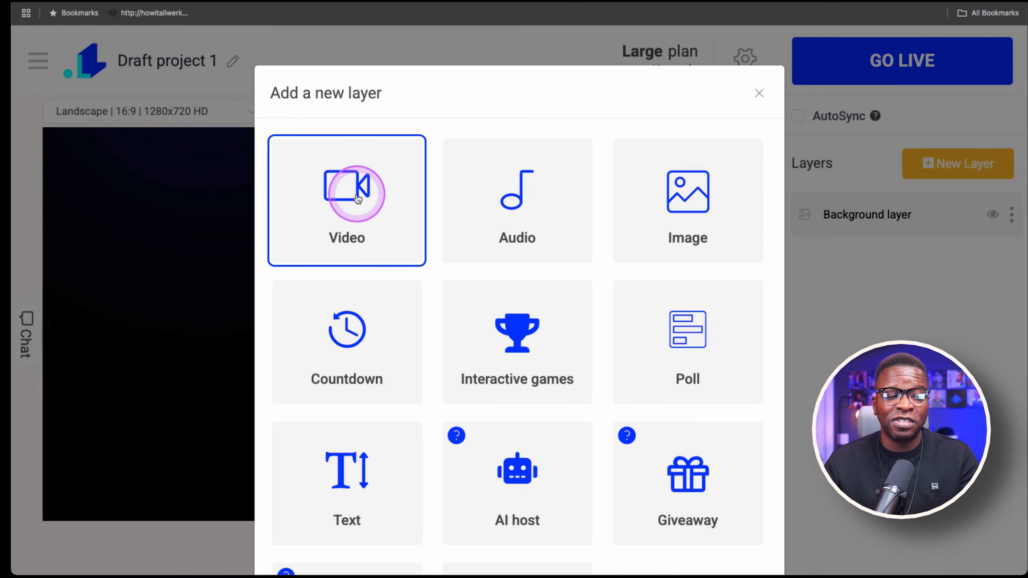
Add a video layer from a video file, choosing the existing file 55 Do you OWN Your Story.mp4
left_click(357, 197)
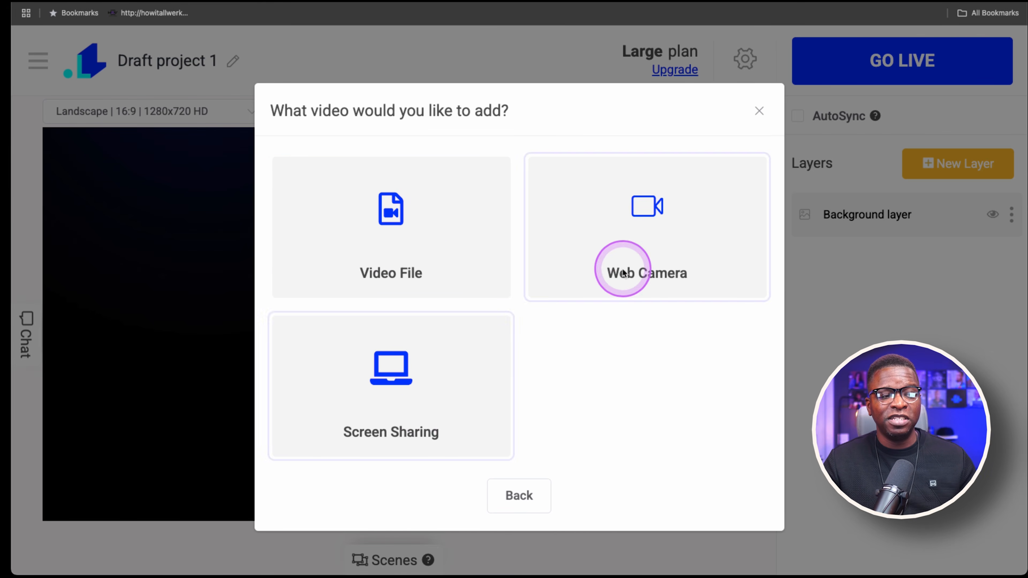
left_click(409, 232)
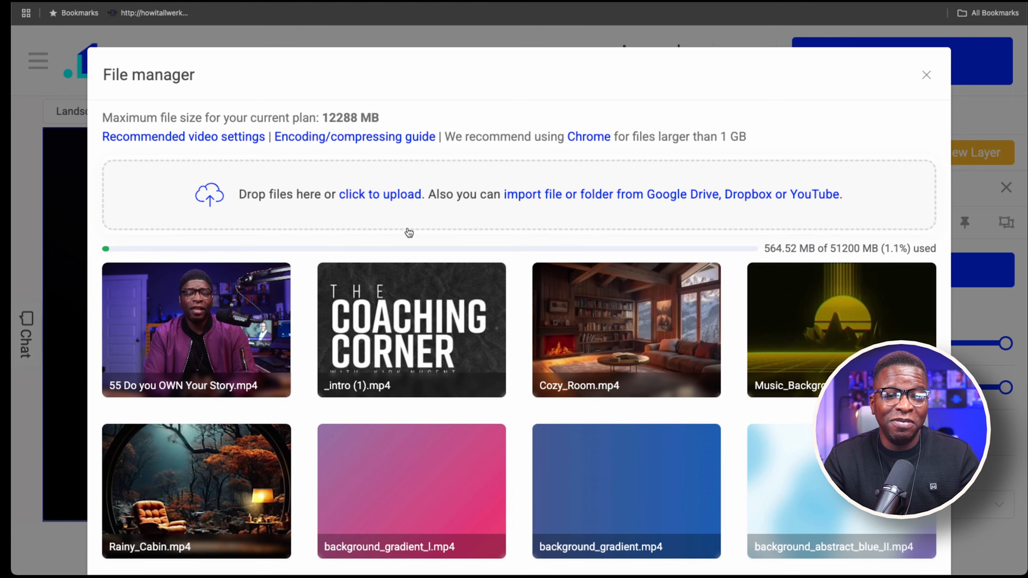
left_click(471, 230)
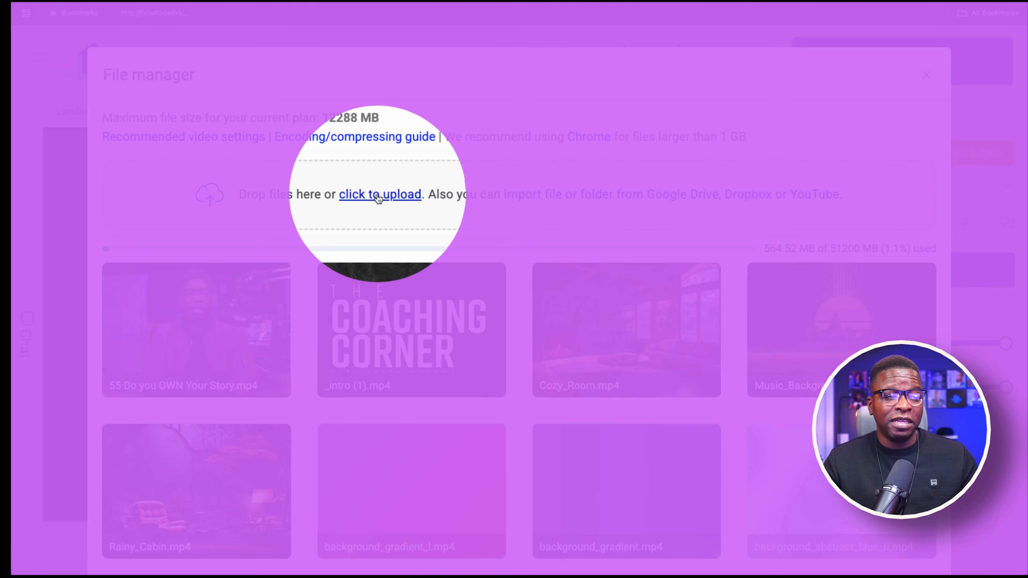
left_click(378, 198)
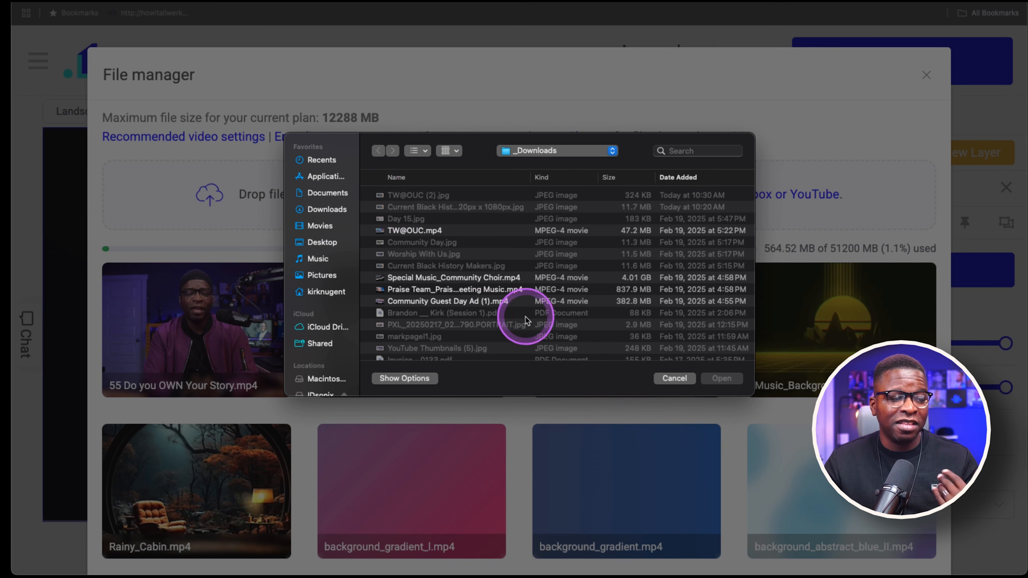
left_click(669, 379)
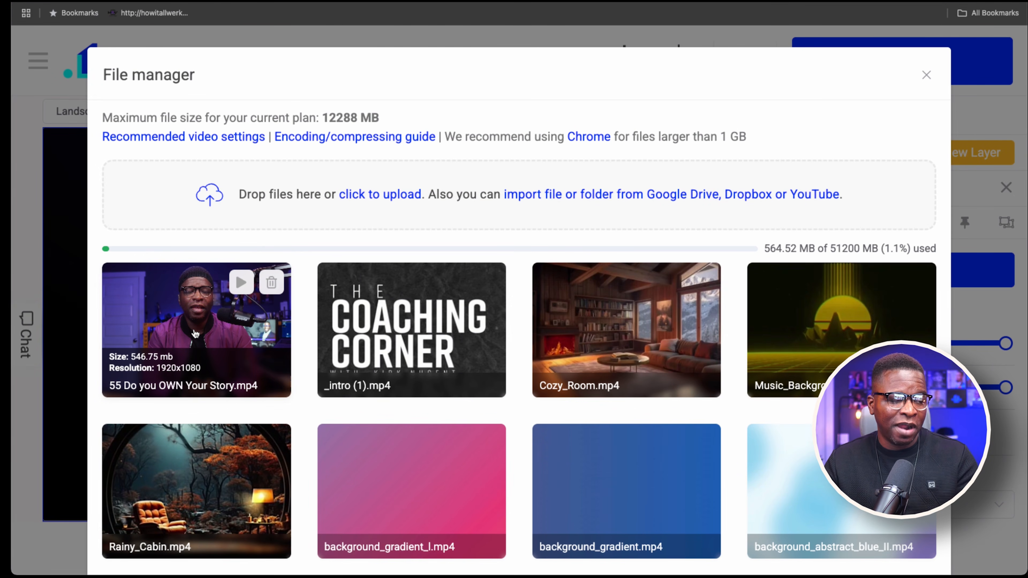
left_click(195, 333)
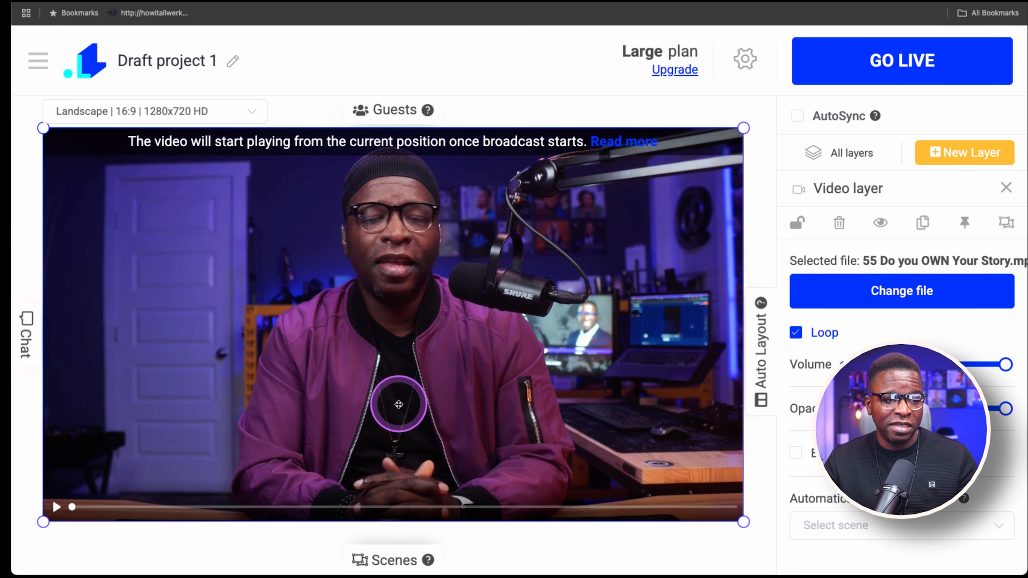
Open and close the Scenes and Chat panels
left_click(385, 560)
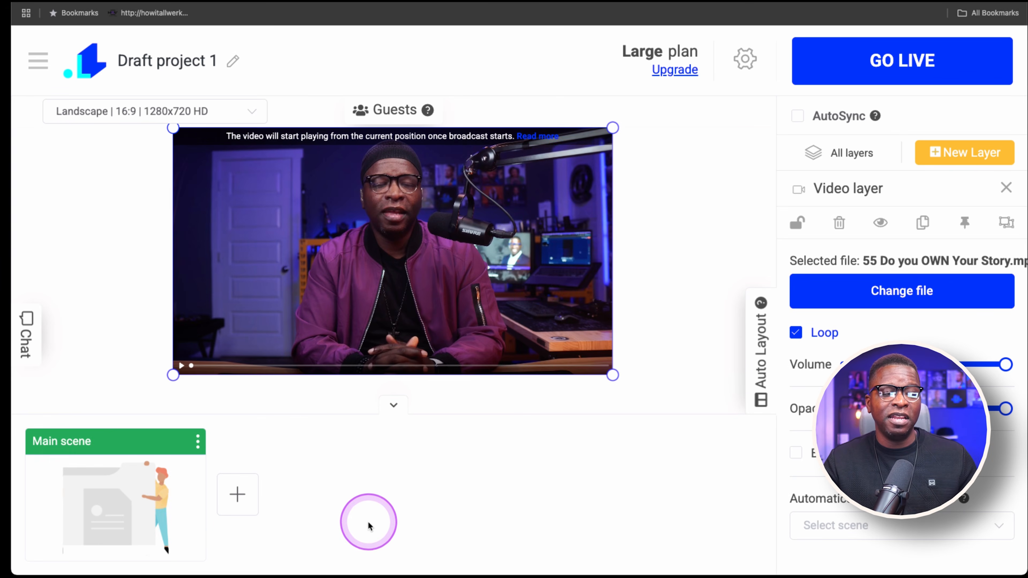
left_click(393, 406)
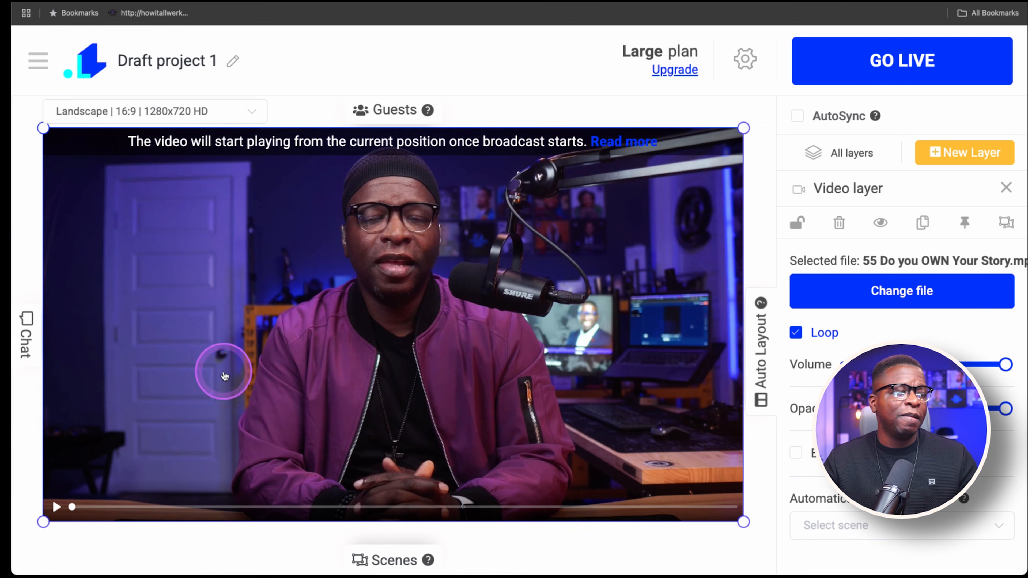
left_click(25, 335)
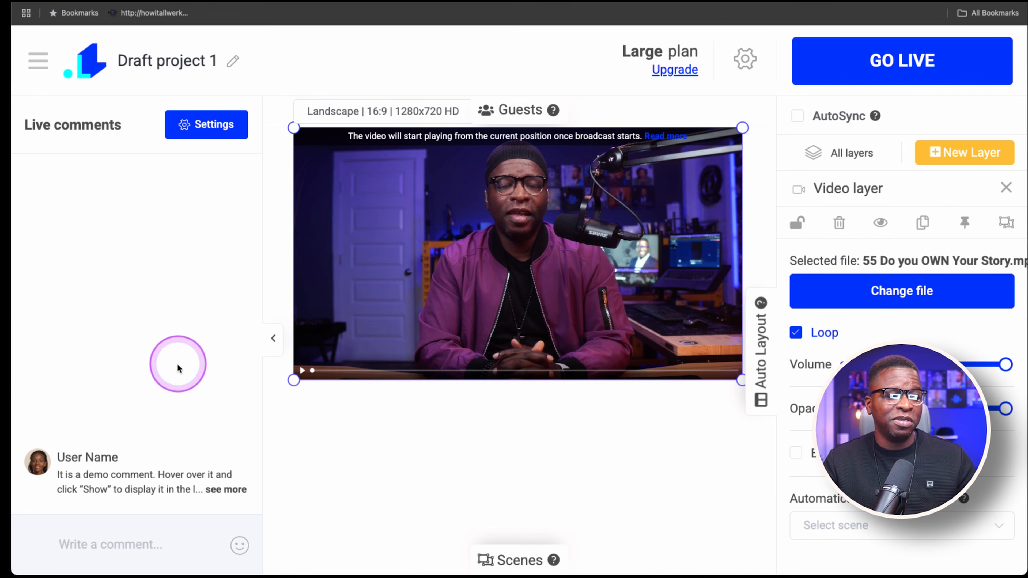
left_click(272, 339)
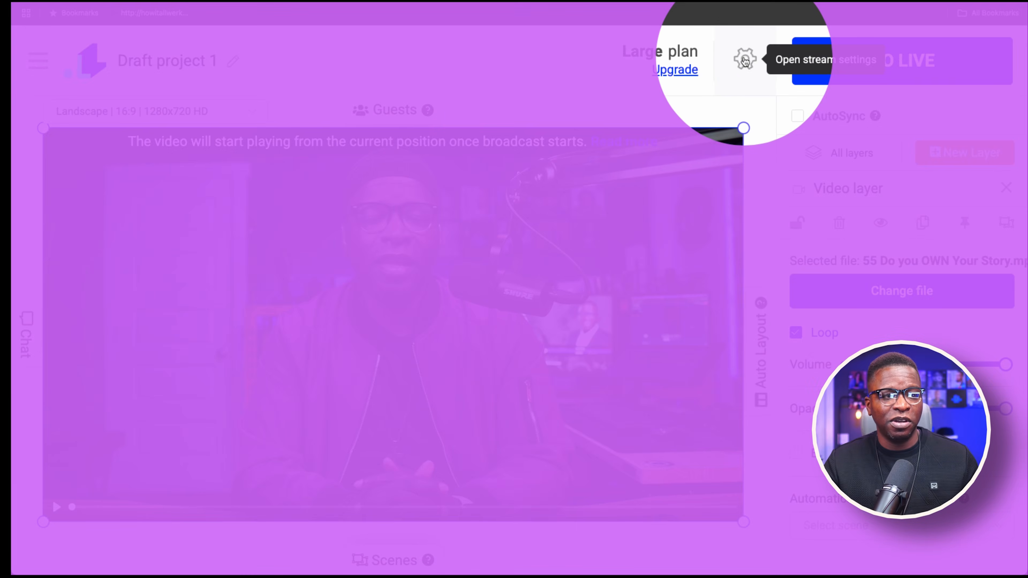
Open the stream settings and set the video title to "Do you Own your Story"
left_click(745, 60)
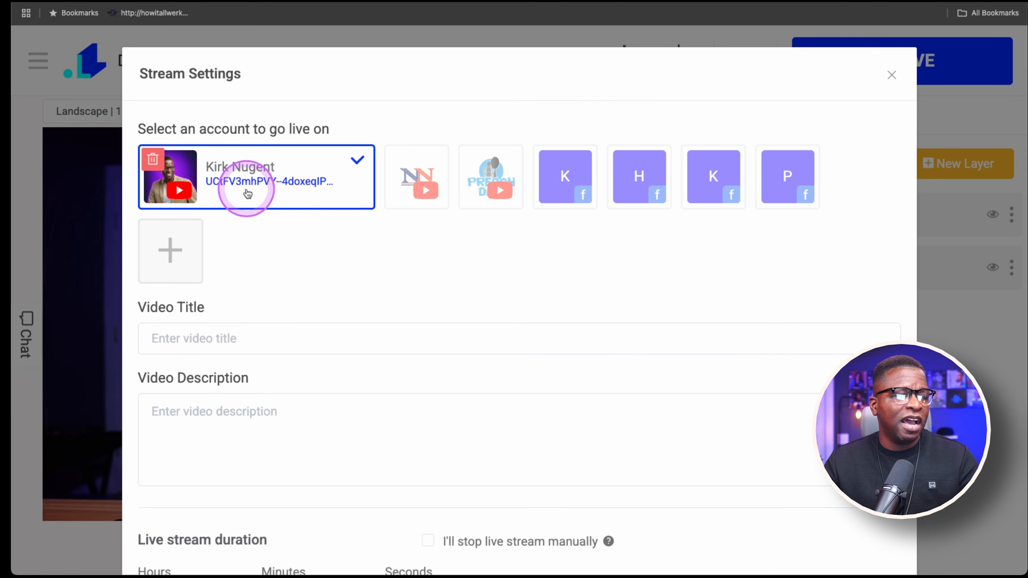
scroll(433, 265, "down", 2)
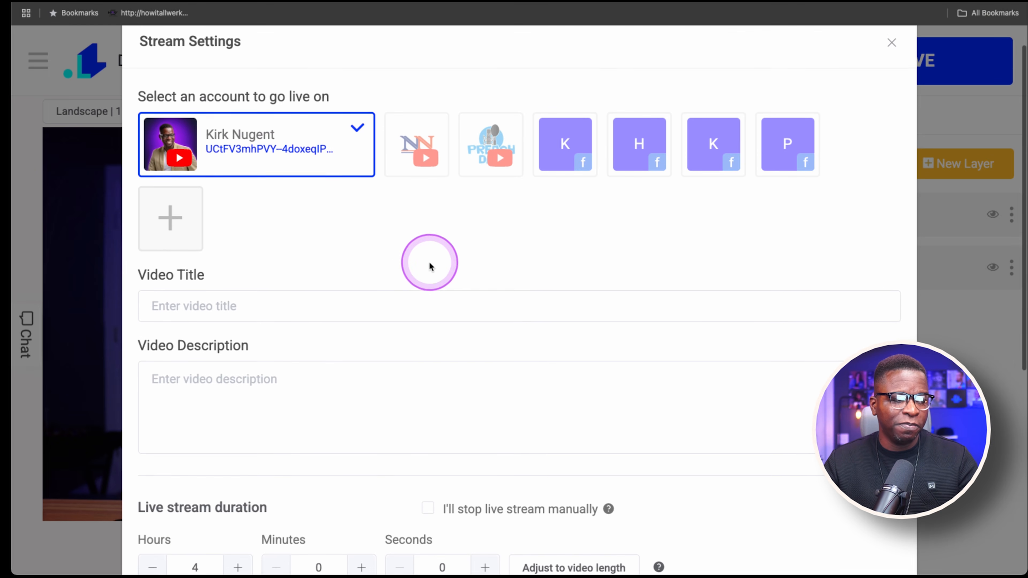
left_click(378, 299)
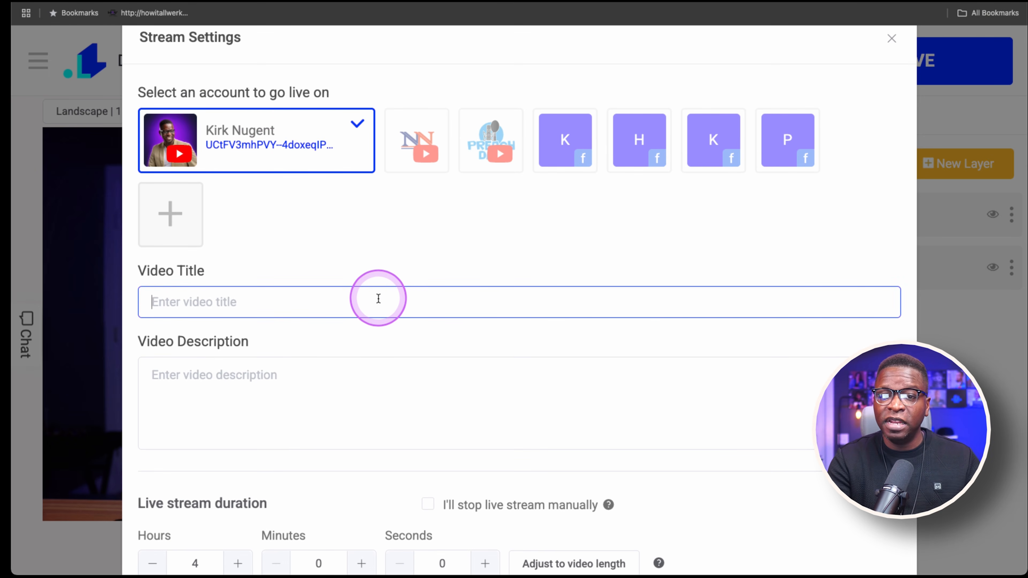
left_click(378, 299)
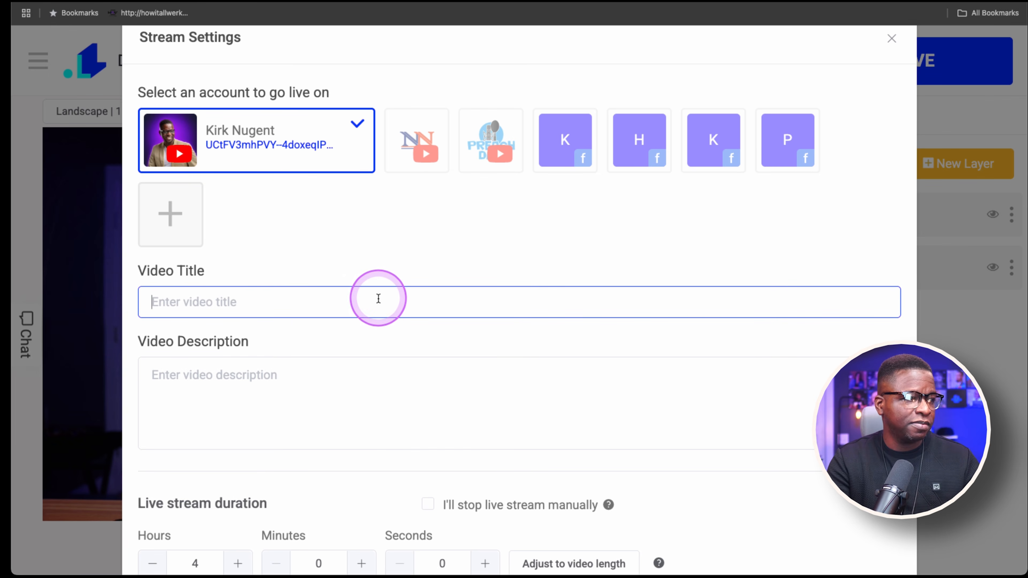
type("Do you Own your Story")
Fill the video description with the title followed by a "For more information visit" line with the website URL
key("ctrl+a")
key("ctrl+c")
key("Tab")
key("ctrl+v")
key("Return")
key("Return")
type("Fo")
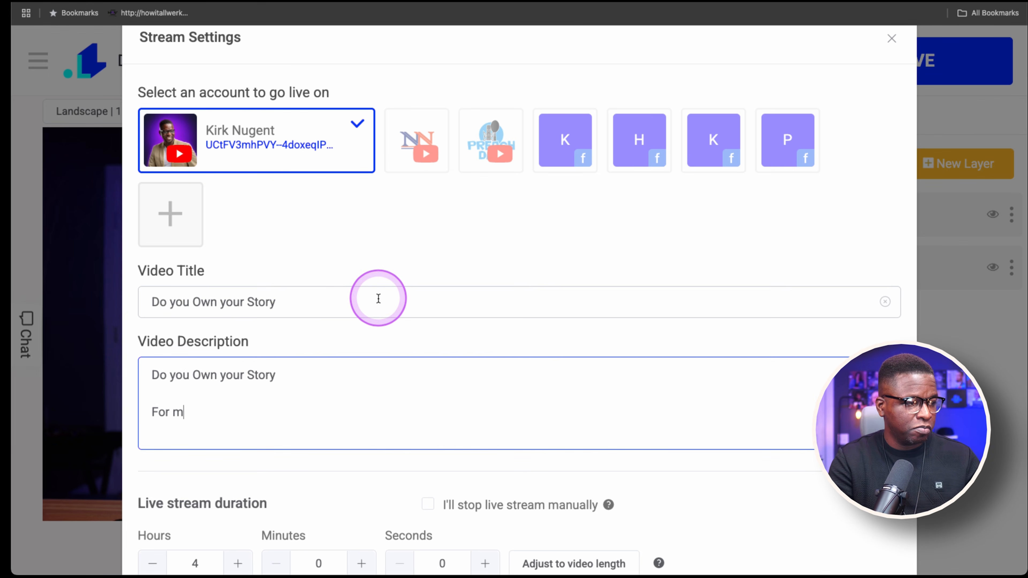
type("com")
scroll(430, 382, "down", 5)
scroll(402, 365, "up", 5)
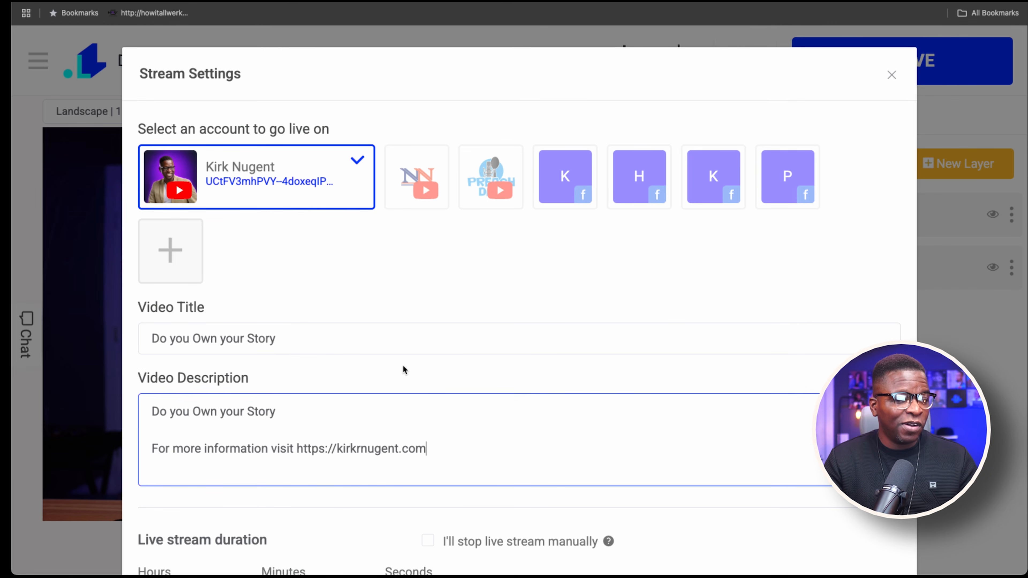
scroll(402, 365, "down", 1)
left_click(409, 367)
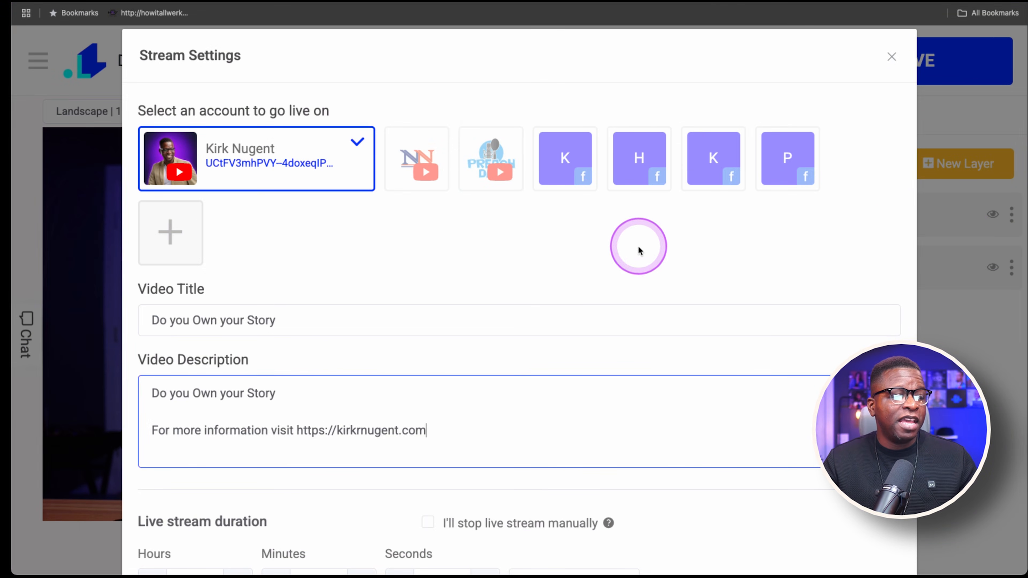
Set the live stream duration to match the video length
scroll(574, 310, "down", 2)
scroll(530, 401, "down", 2)
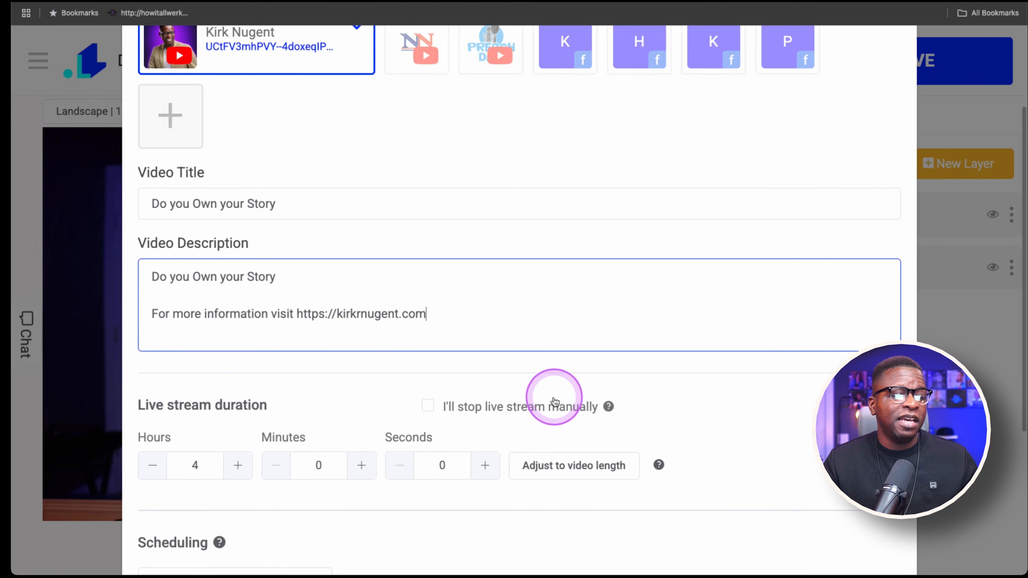
scroll(553, 405, "down", 2)
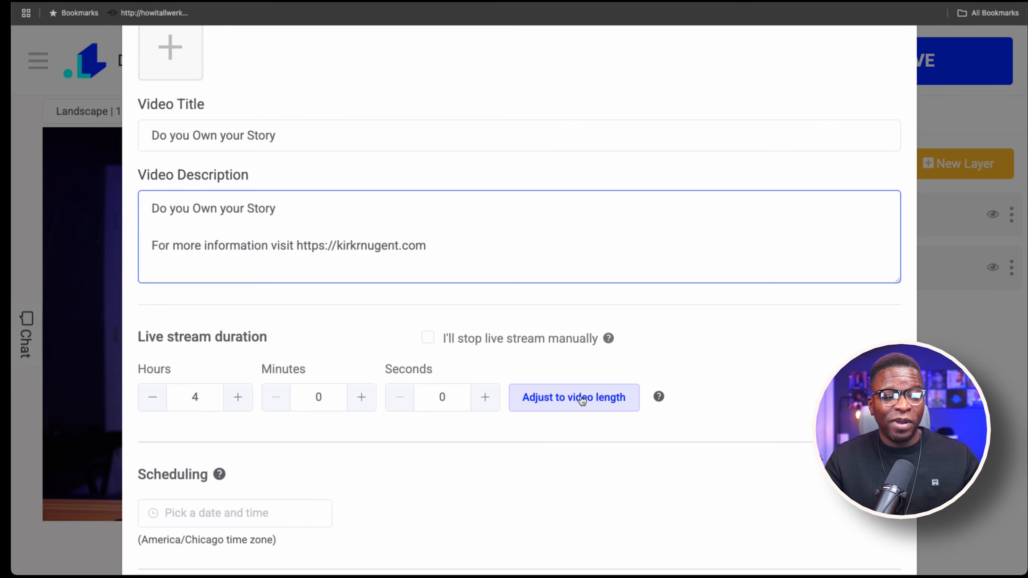
left_click(582, 399)
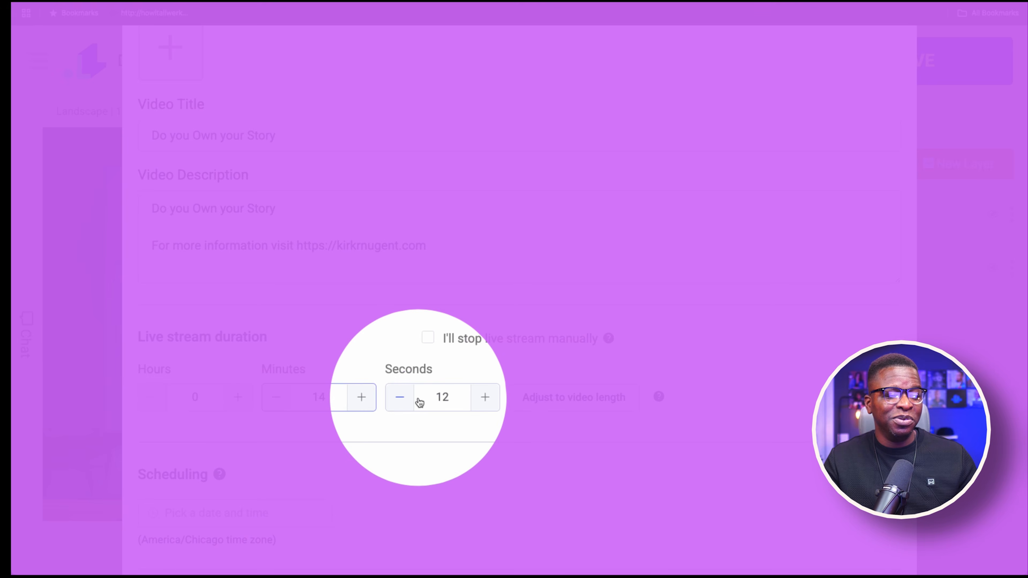
left_click(482, 383)
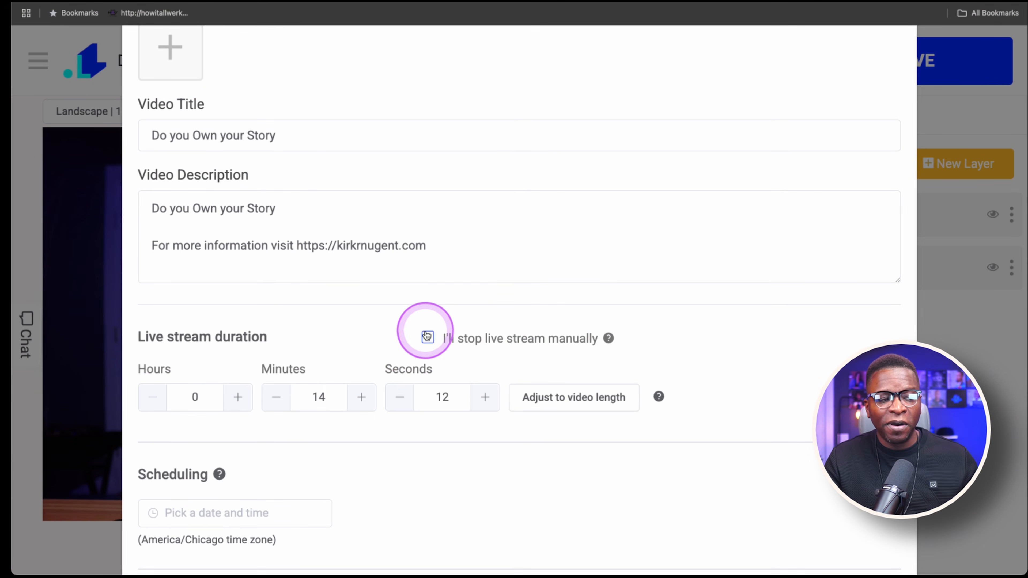
Turn on the option to stop the live stream manually, leaving the scheduling date unset
scroll(453, 359, "up", 1)
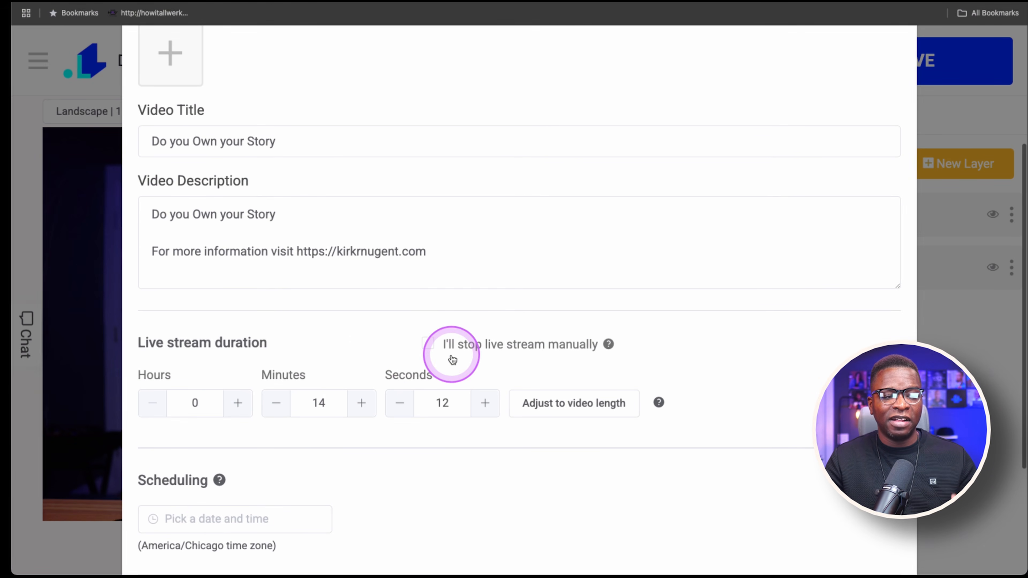
left_click(427, 345)
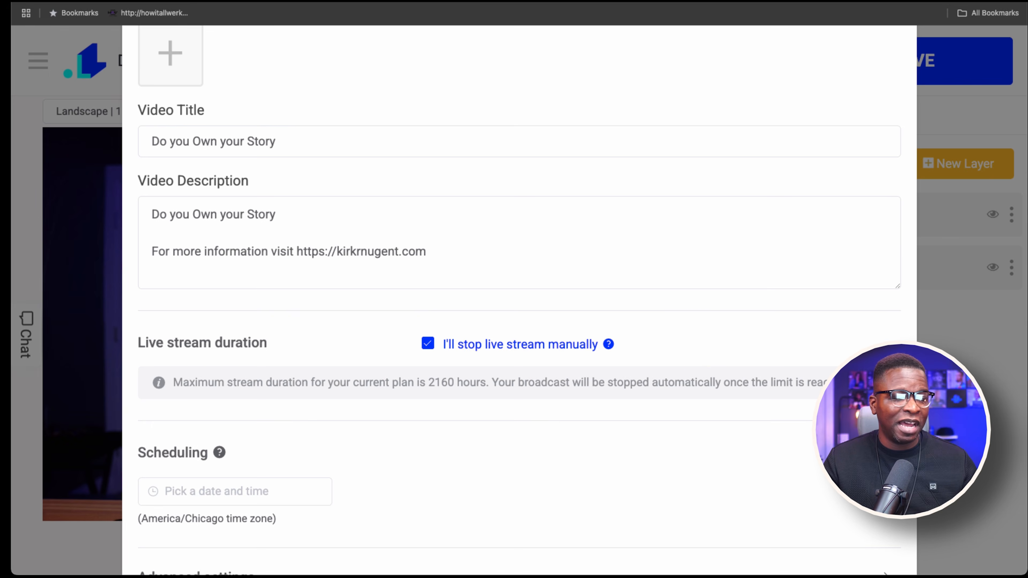
scroll(472, 345, "down", 4)
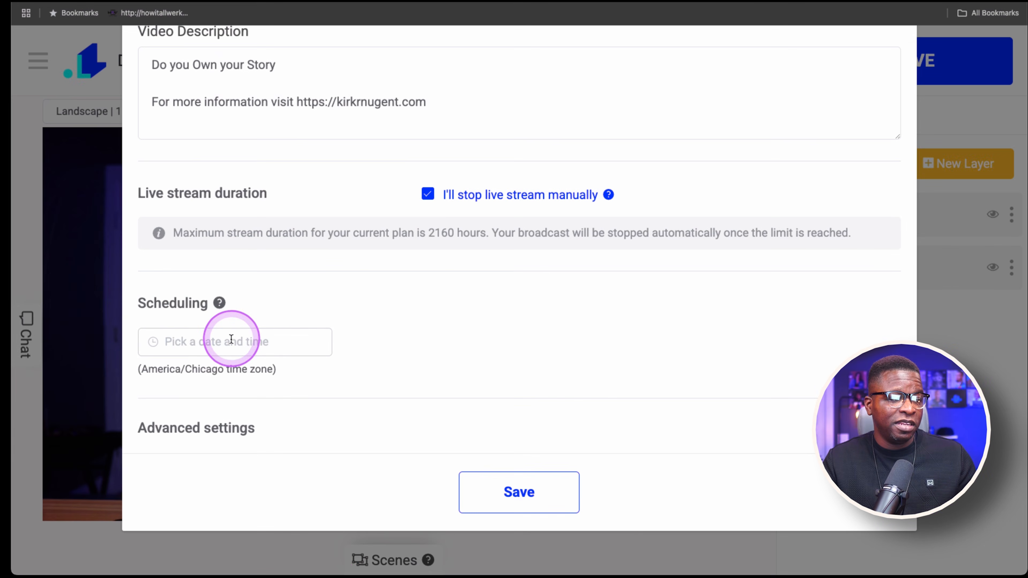
left_click(234, 341)
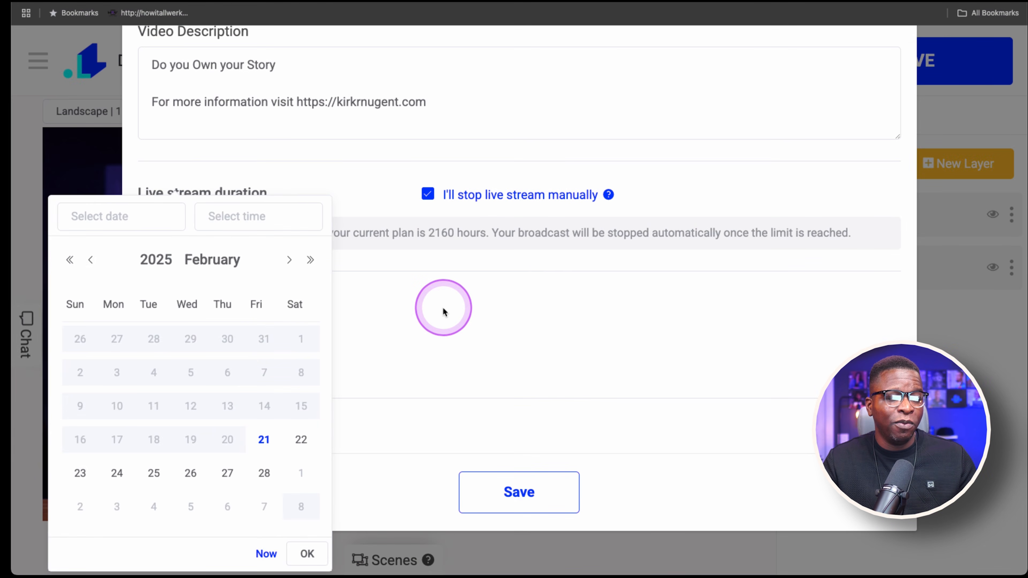
left_click(443, 309)
Expand the advanced settings and set the YouTube live privacy to Unlisted
left_click(250, 432)
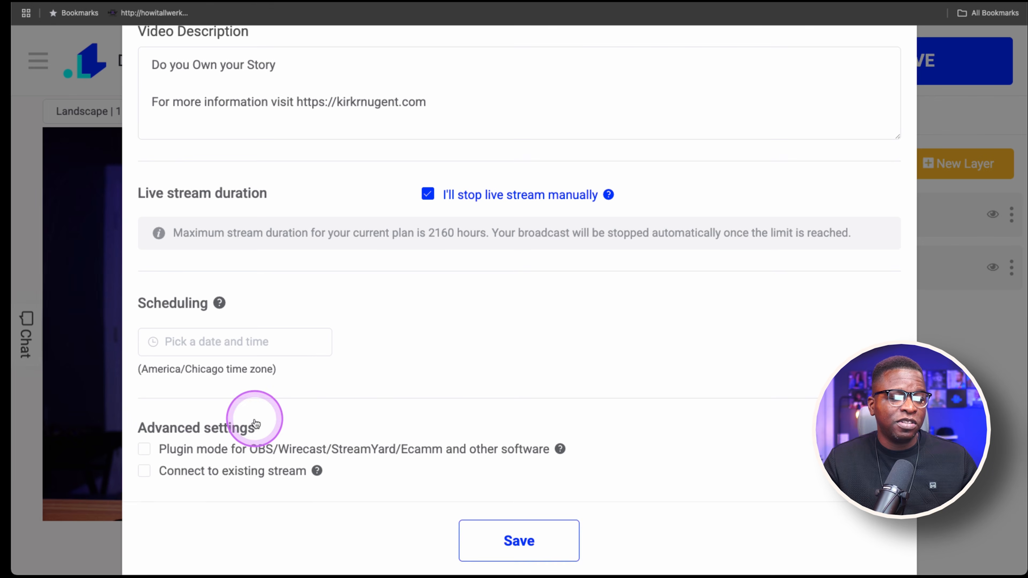
scroll(448, 388, "down", 4)
scroll(447, 384, "down", 2)
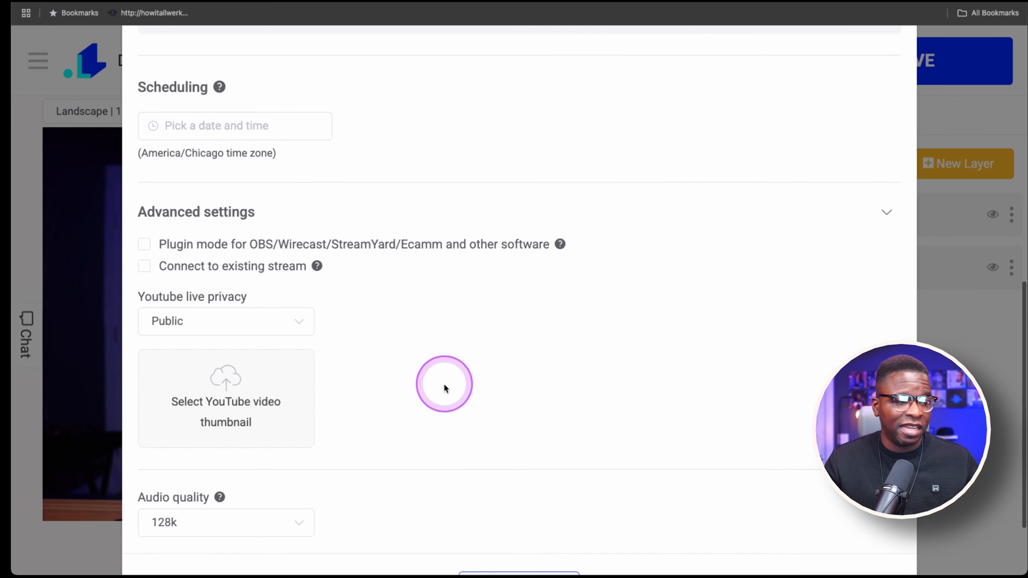
left_click(198, 326)
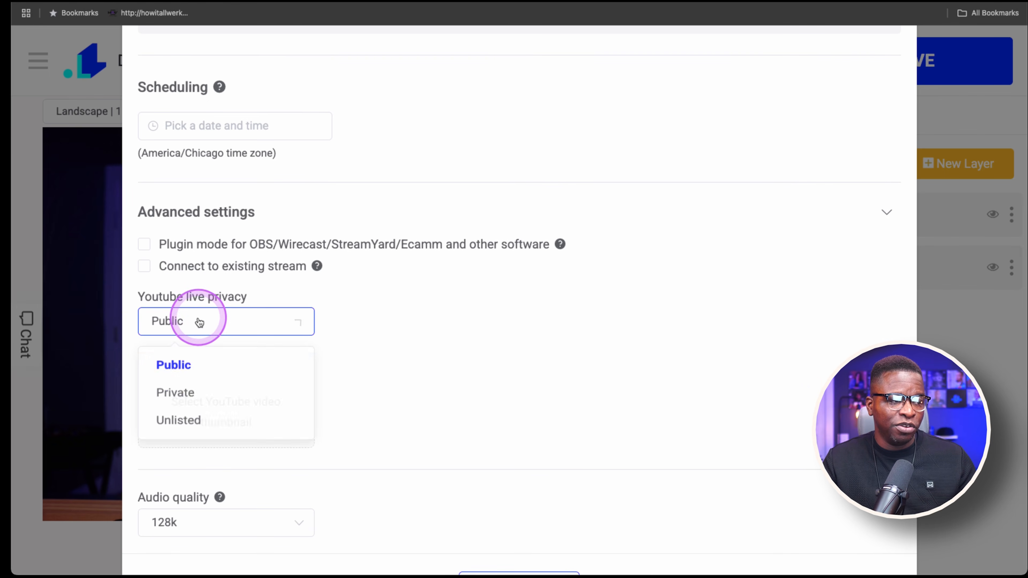
left_click(184, 425)
Review the stream settings and save them
scroll(408, 365, "down", 2)
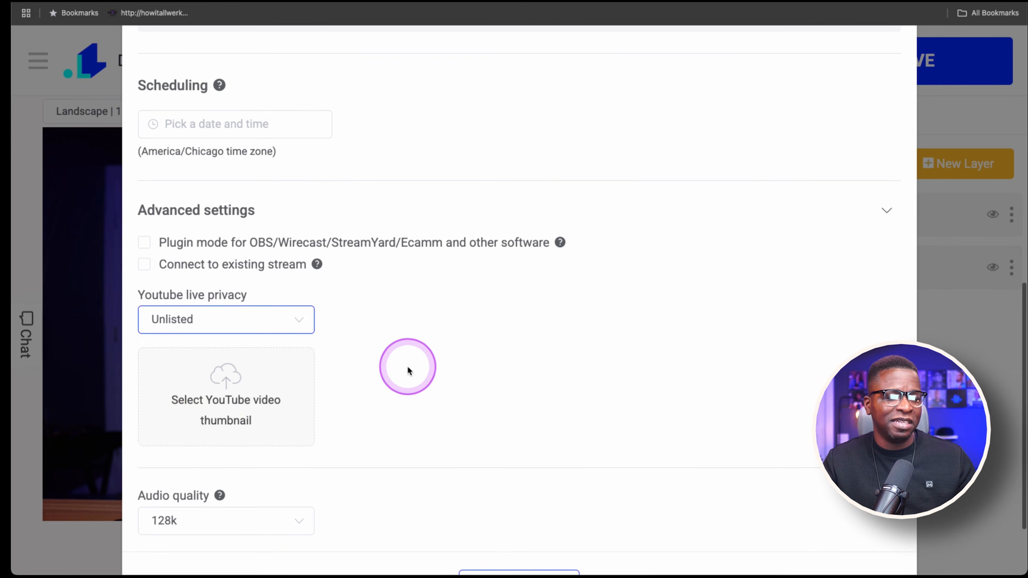
scroll(340, 443, "down", 2)
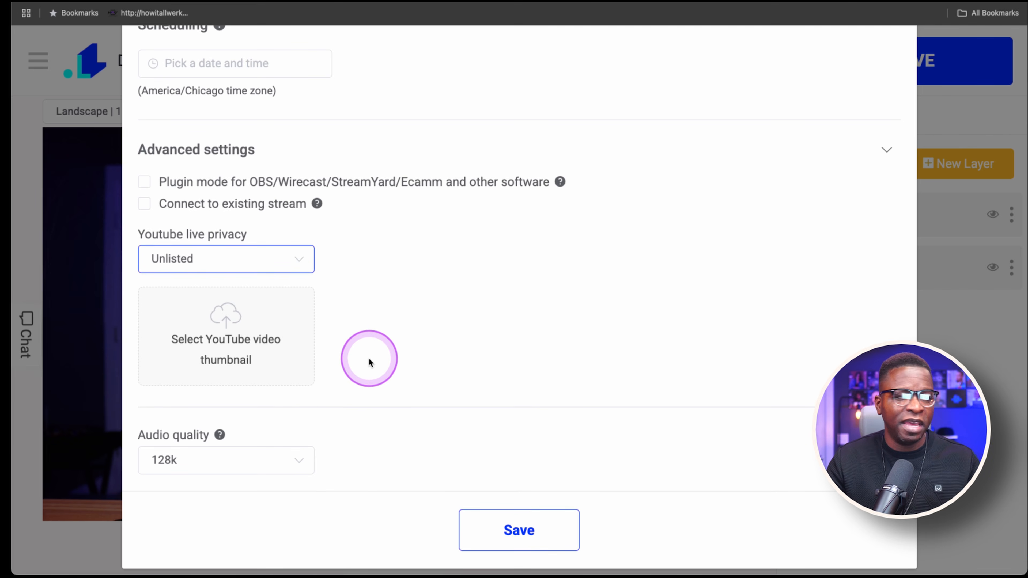
scroll(382, 355, "up", 5)
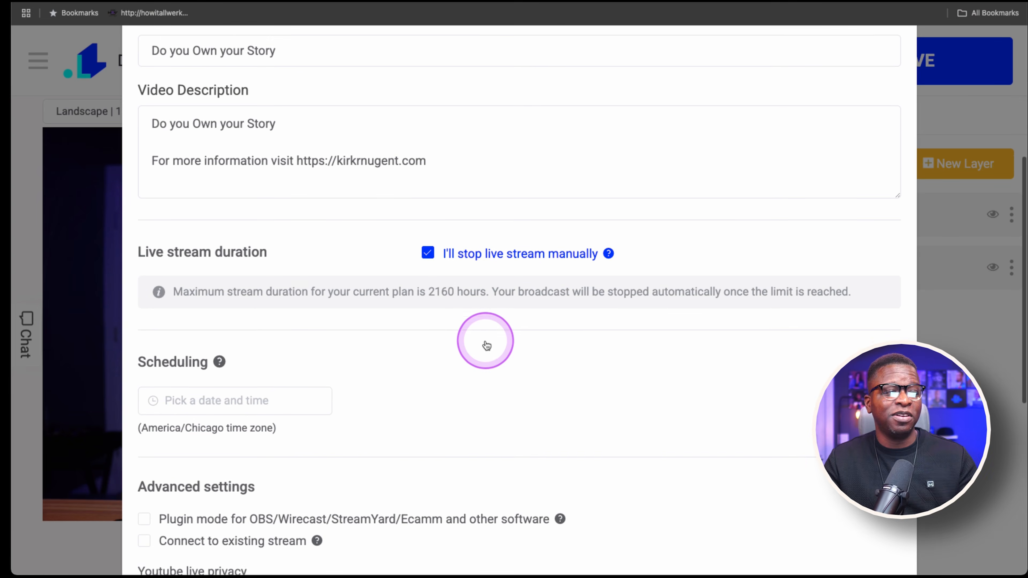
scroll(484, 340, "up", 1)
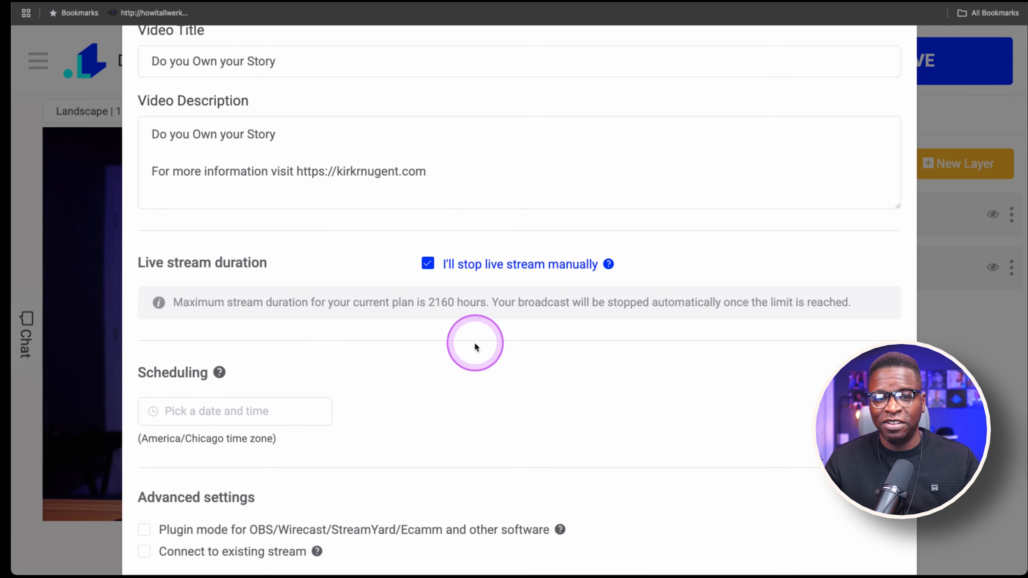
scroll(477, 344, "down", 10)
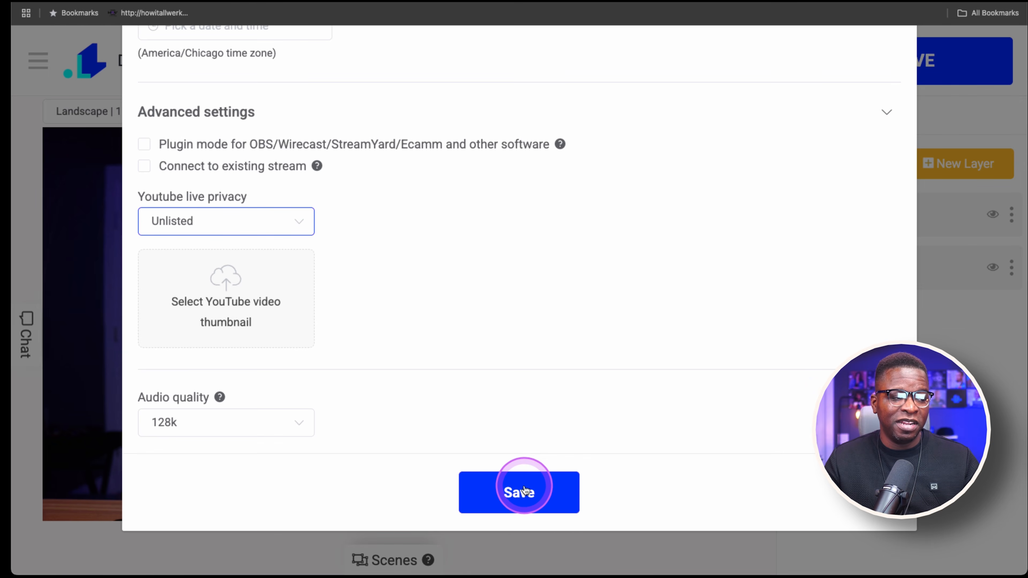
left_click(524, 491)
Start the live stream and confirm going live despite the manual-stop notice
left_click(692, 111)
left_click(719, 144)
left_click(896, 58)
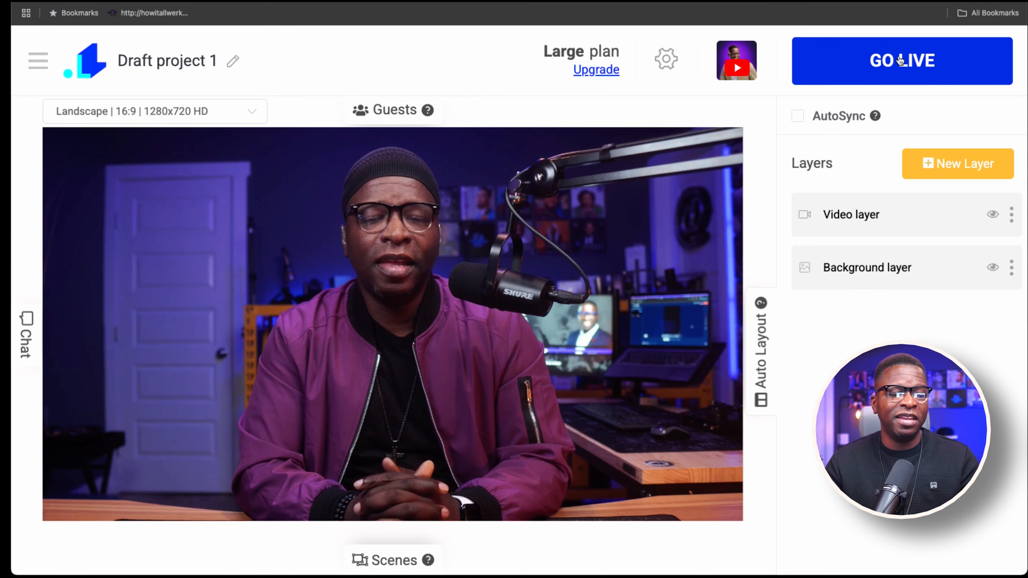
left_click(900, 60)
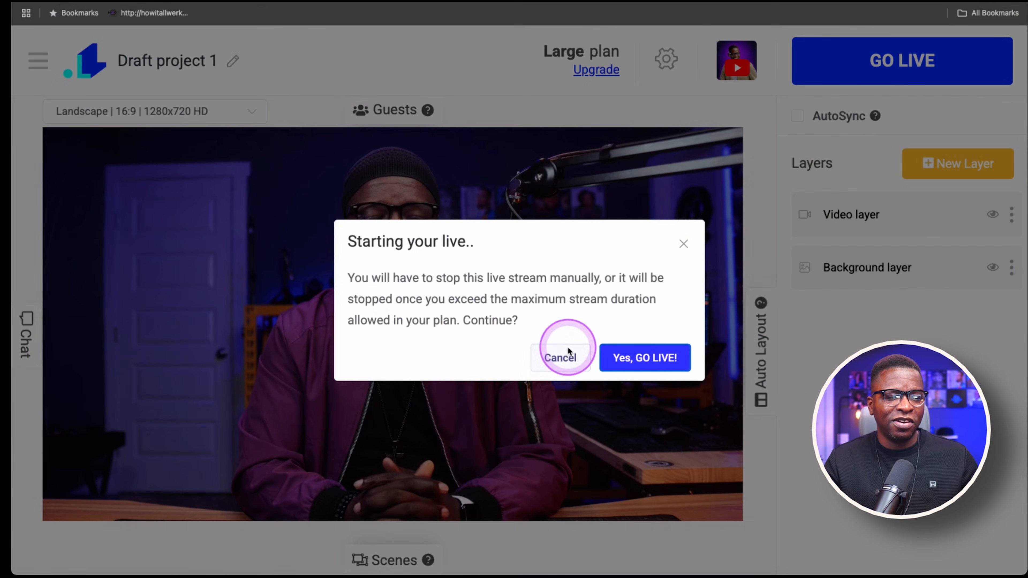
left_click(667, 360)
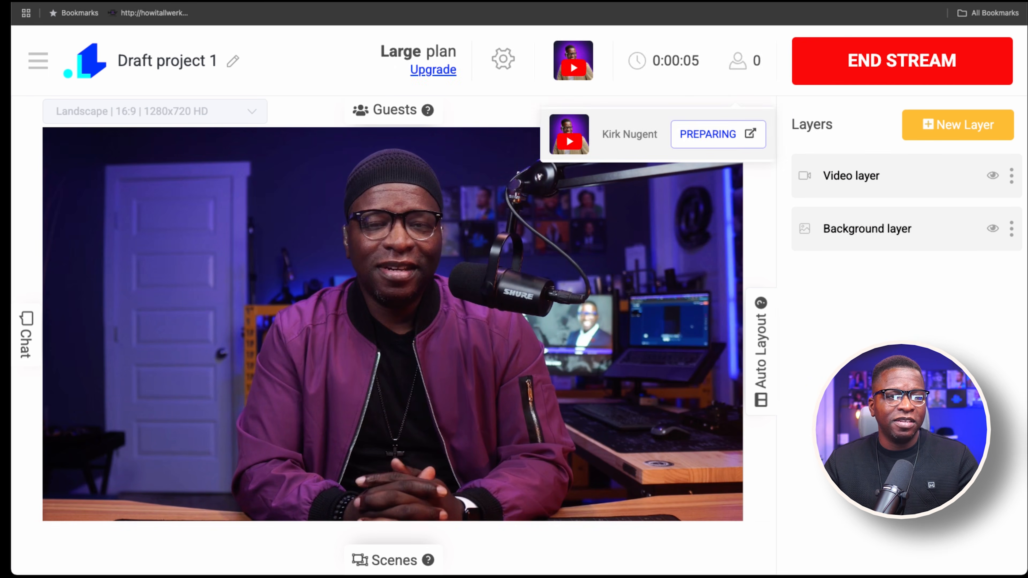
Switch to the YouTube live page and post the chat messages "Hey Family it's great to see you today" and "Hi All"
mouse_move(580, 61)
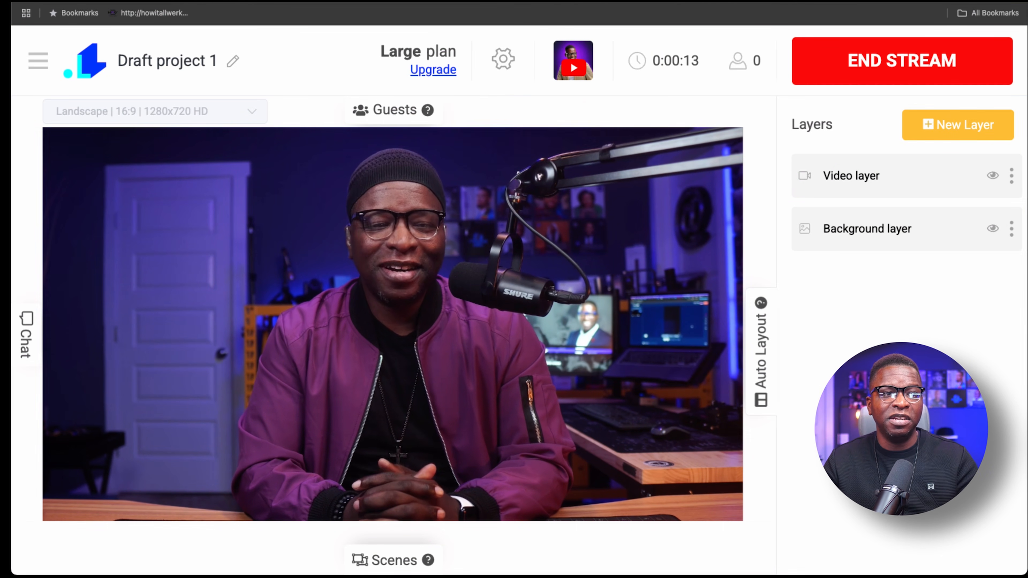
left_click(919, 1)
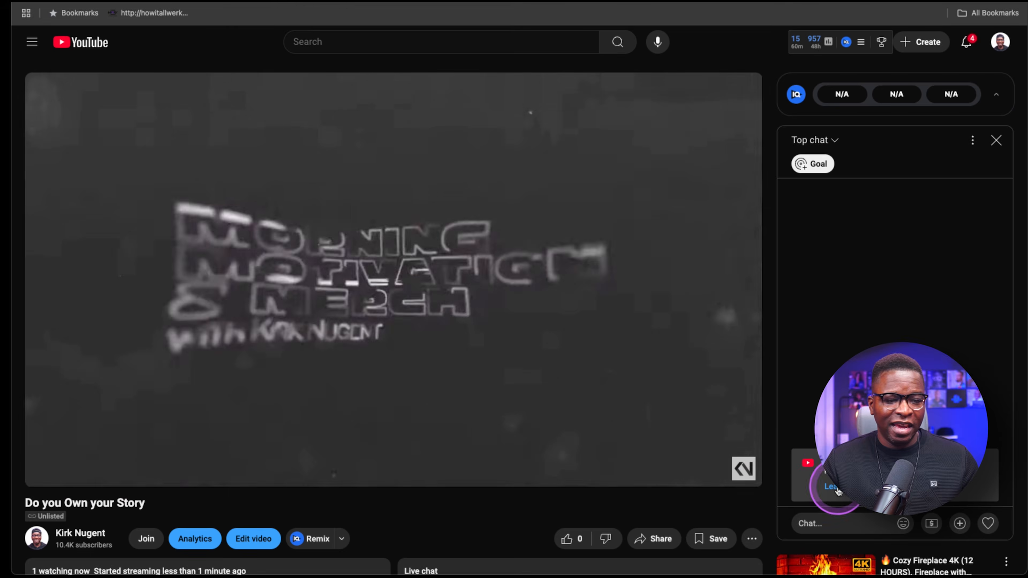
left_click(817, 522)
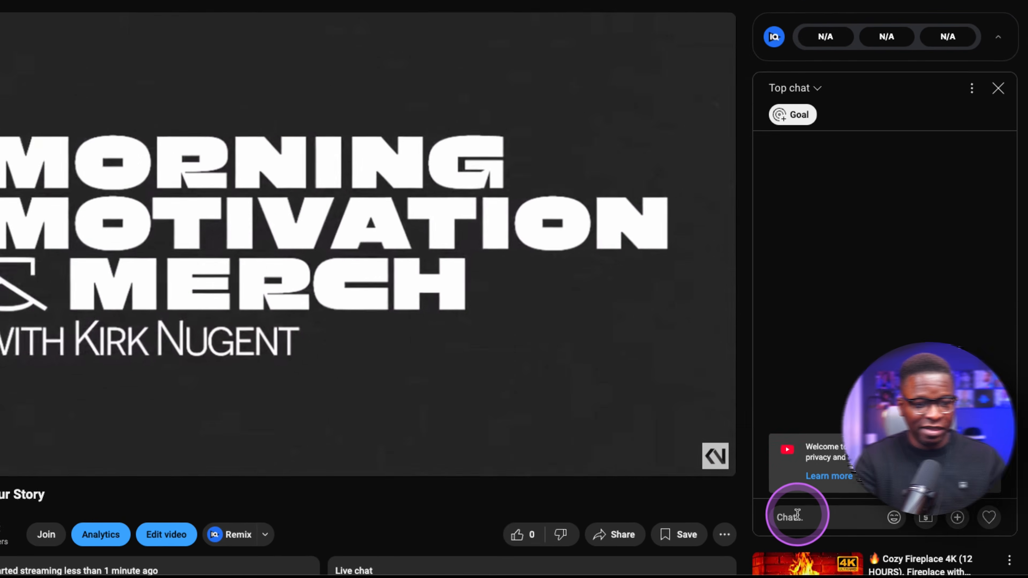
type("Hey Family it's great to see ")
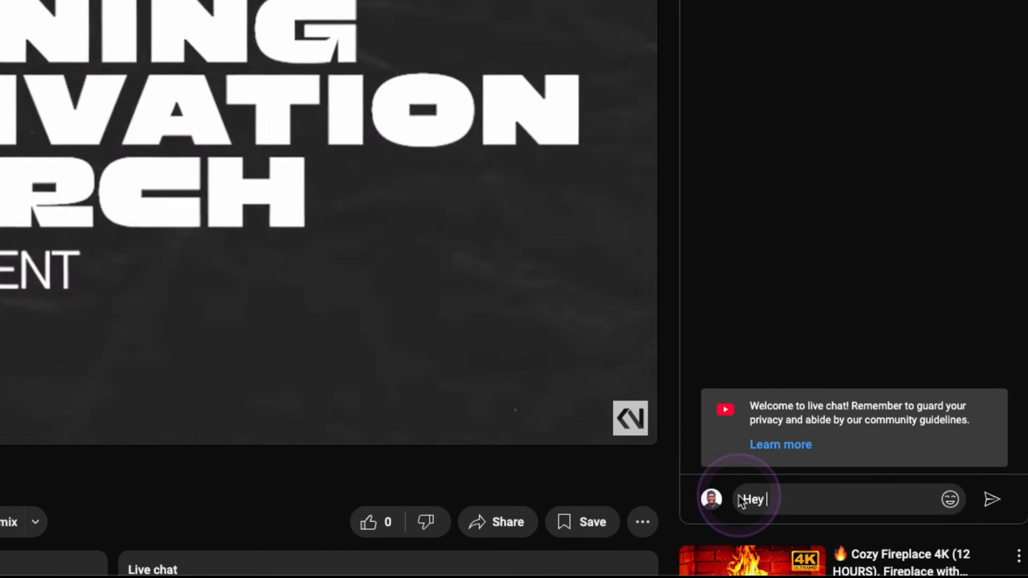
type("you today")
key("Return")
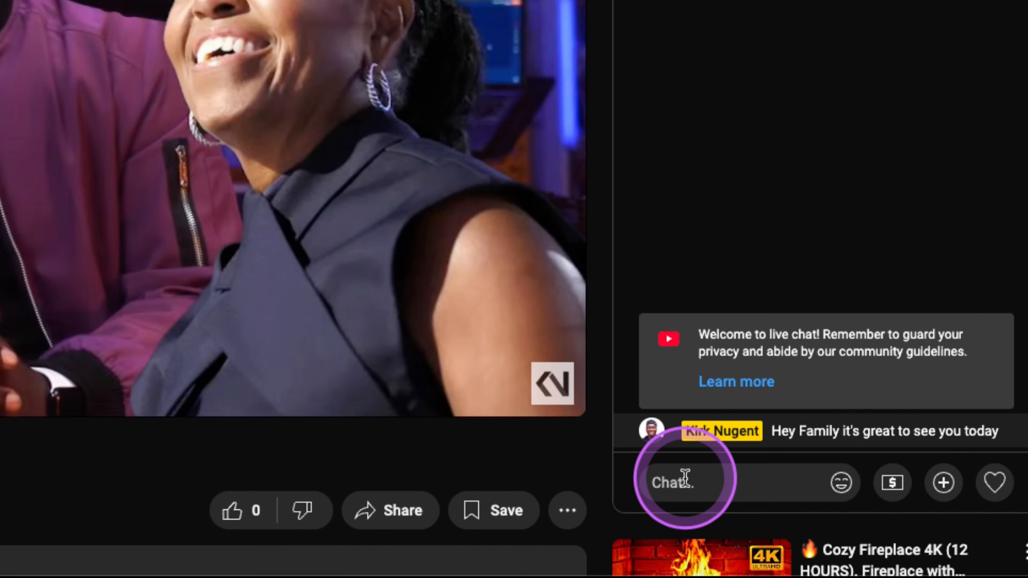
type("Hi All")
key("Return")
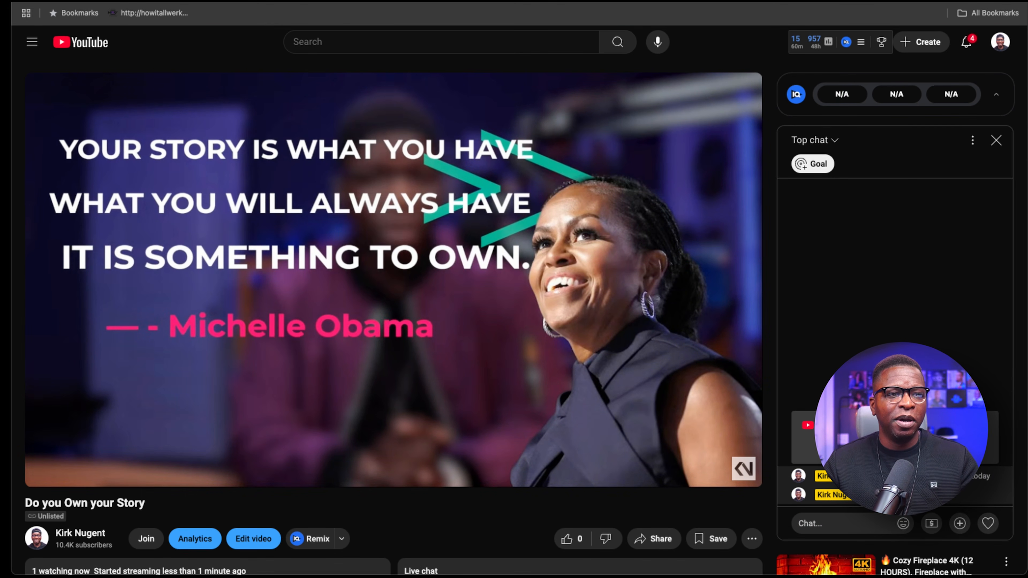
Return to the streaming studio, open the live comments and show, then hide, the chat comments on the stream
left_click(834, 1)
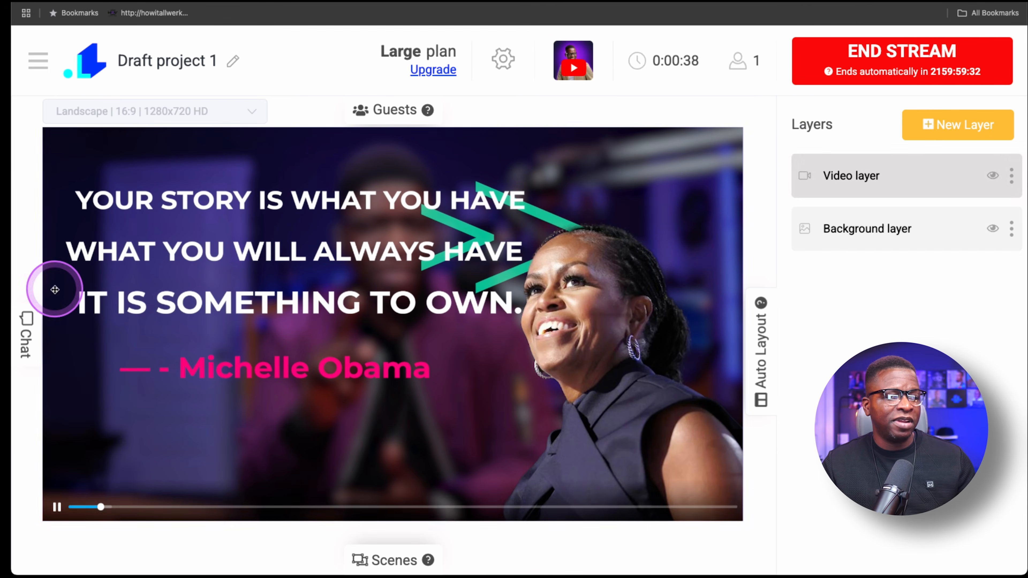
left_click(26, 334)
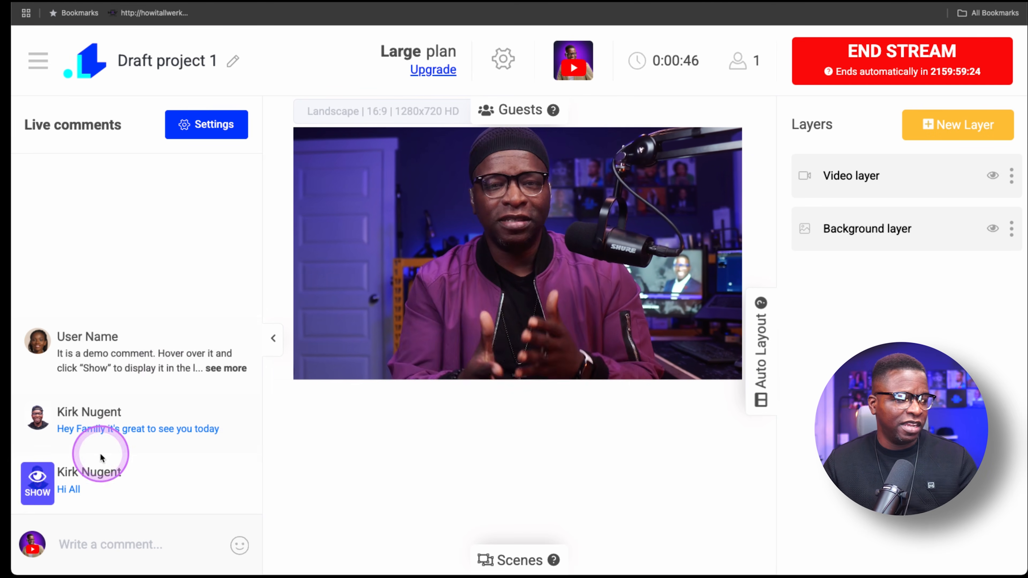
left_click(36, 427)
left_click(38, 478)
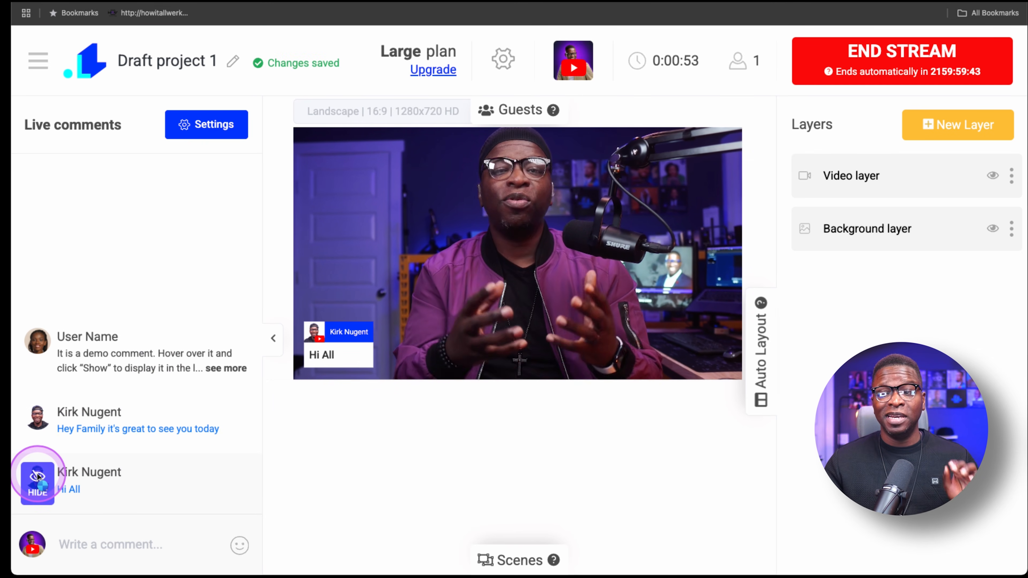
left_click(37, 478)
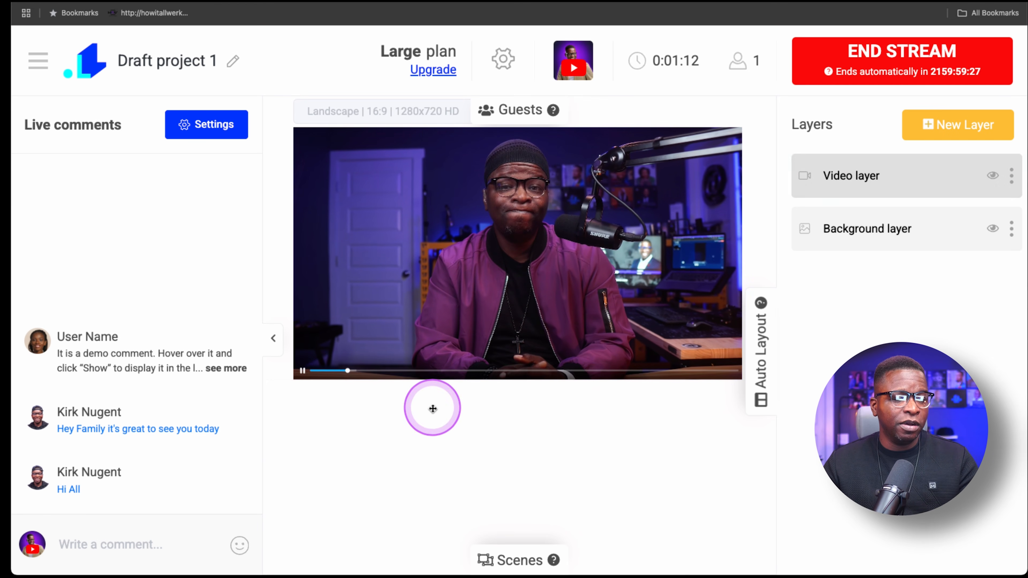
Open the scenes area, add a new scene and start adding a layer to it
left_click(511, 559)
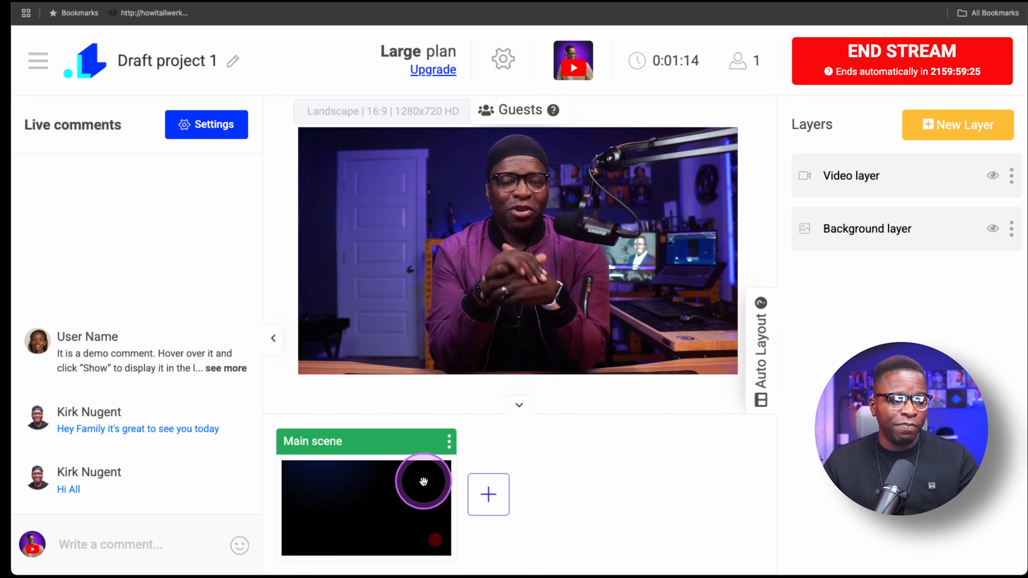
left_click(489, 498)
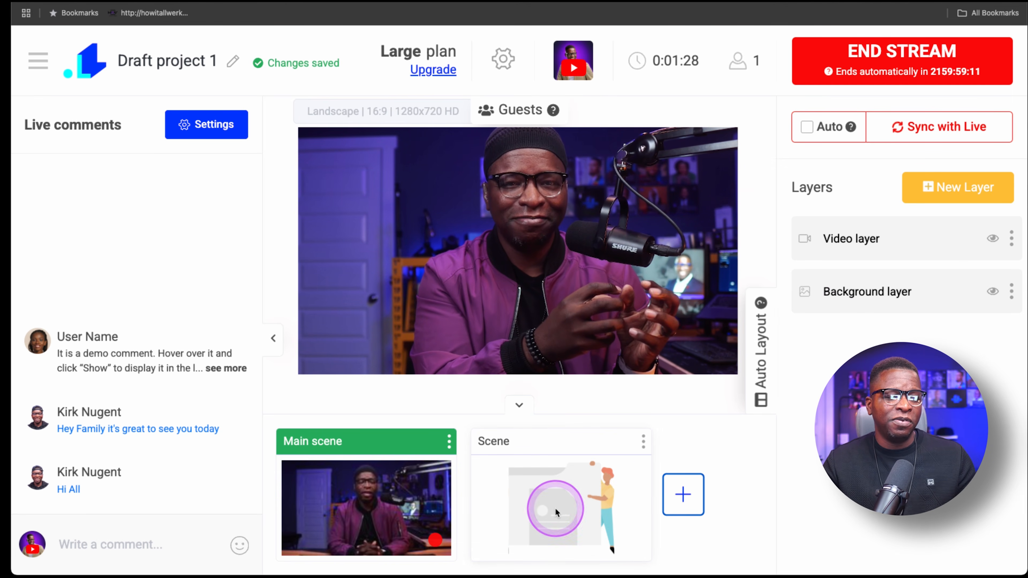
left_click(575, 496)
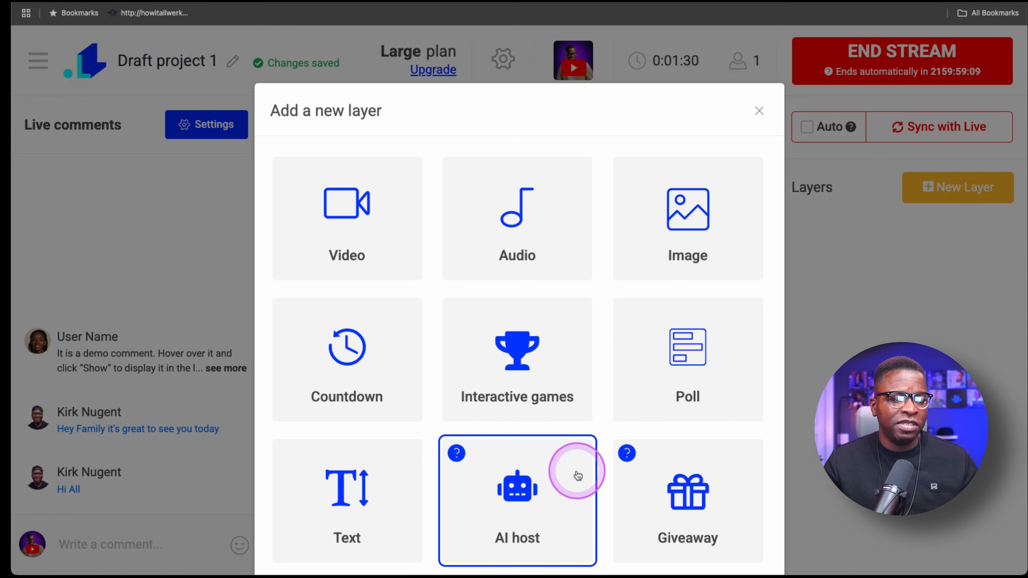
Add a countdown layer using the Simple design
scroll(578, 338, "down", 3)
scroll(574, 347, "up", 3)
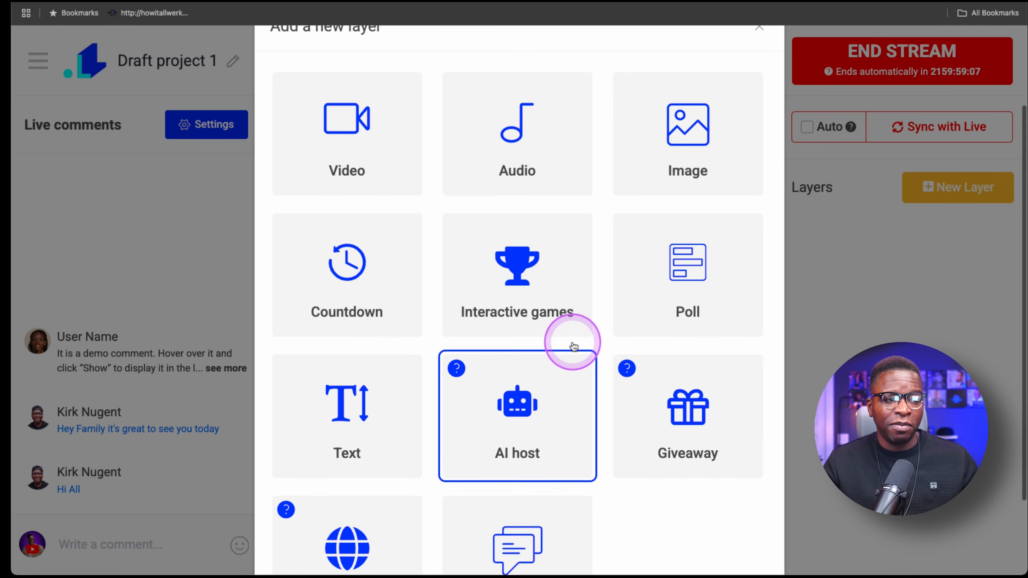
left_click(345, 315)
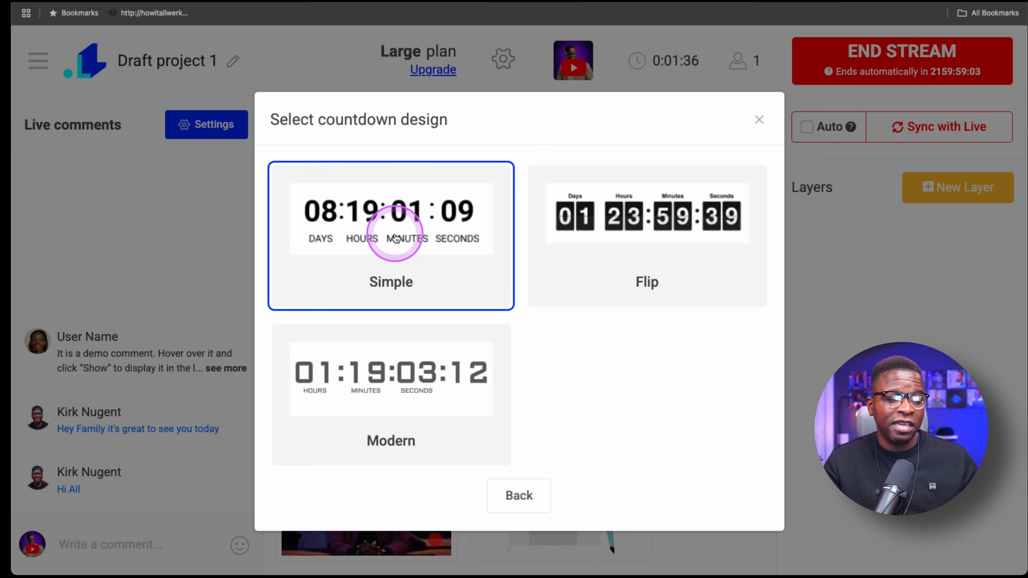
left_click(411, 249)
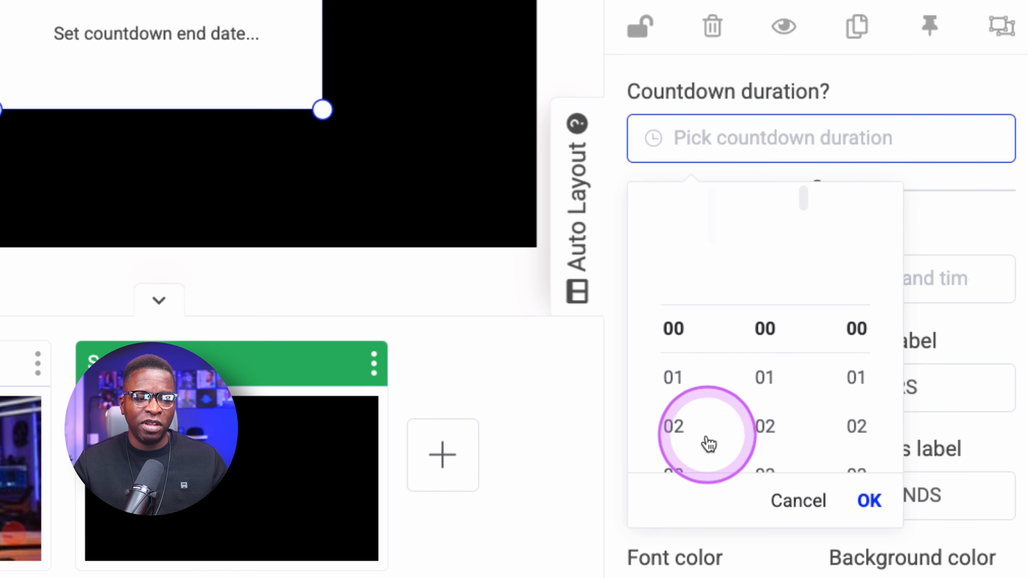
Set the countdown duration to 00:05:00
scroll(728, 426, "down", 1)
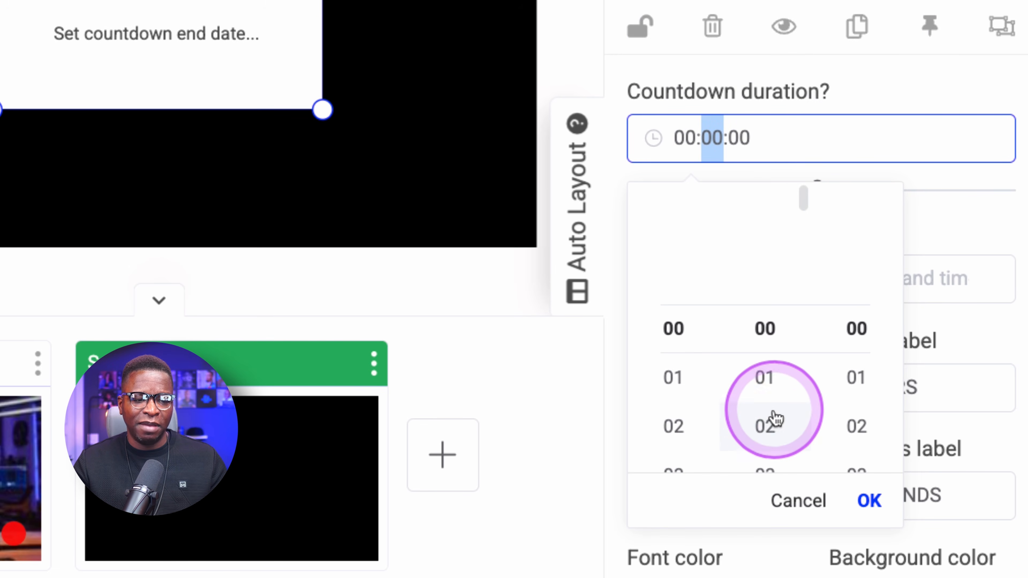
scroll(774, 420, "down", 1)
scroll(774, 445, "down", 3)
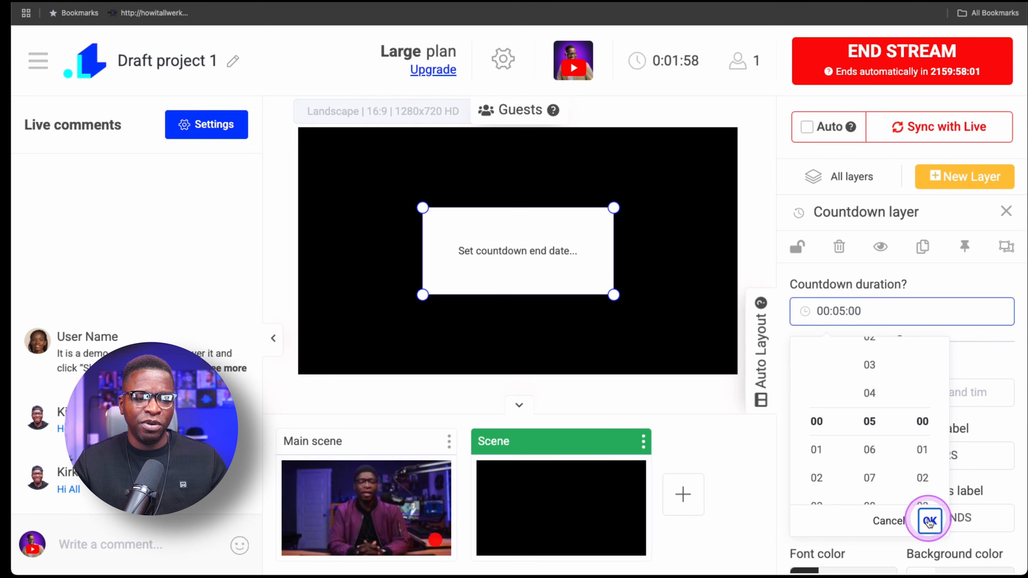
left_click(930, 522)
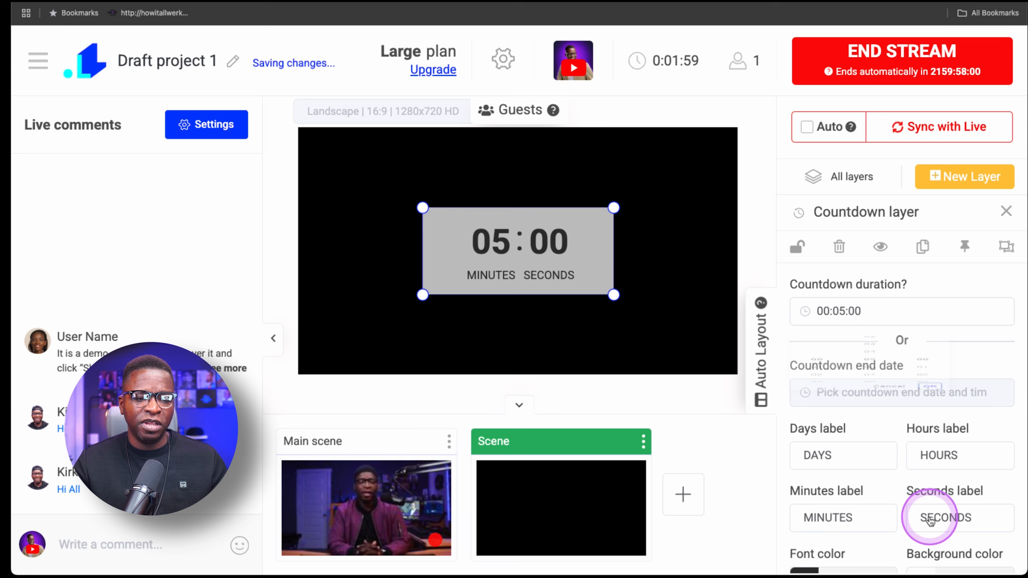
Resize and reposition the countdown to fill the canvas
left_click_drag(614, 295, 689, 333)
left_click_drag(687, 293, 609, 261)
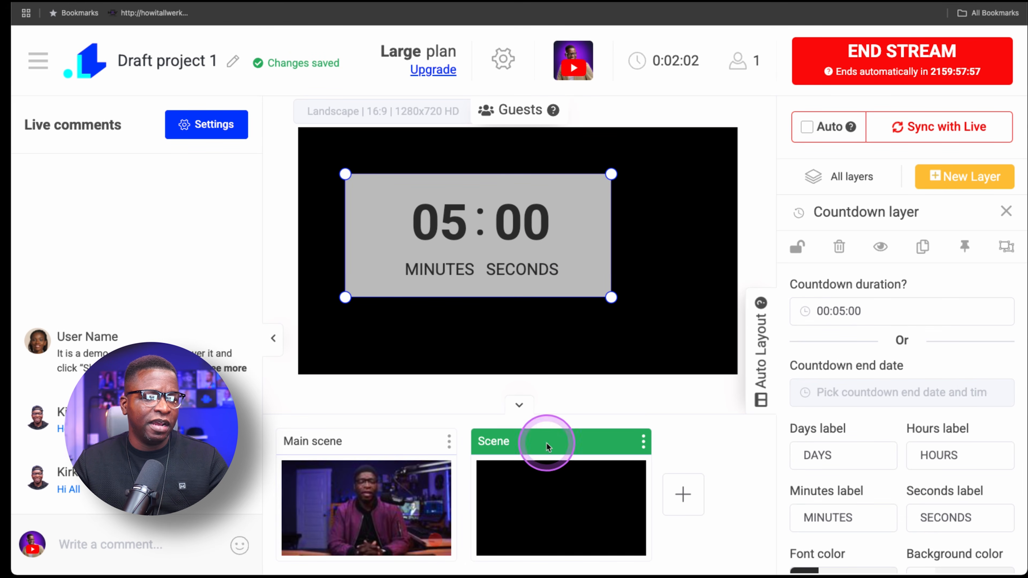
left_click_drag(490, 203, 466, 190)
left_click_drag(572, 263, 725, 365)
Move the countdown scene ahead of the main scene and sync it to the live feed
double_click(558, 441)
left_click_drag(647, 446, 527, 456)
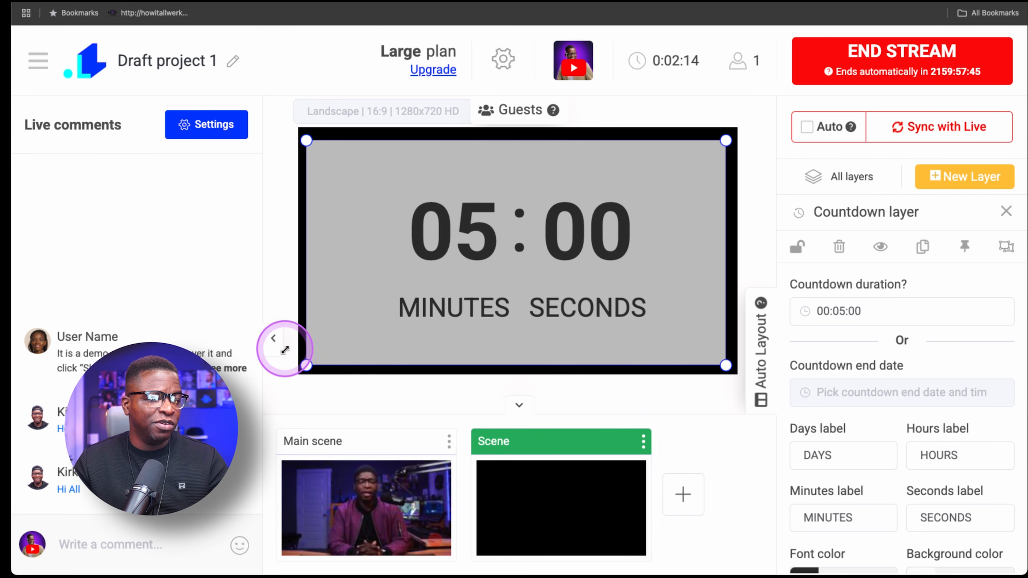
left_click(273, 339)
left_click_drag(395, 429, 30, 494)
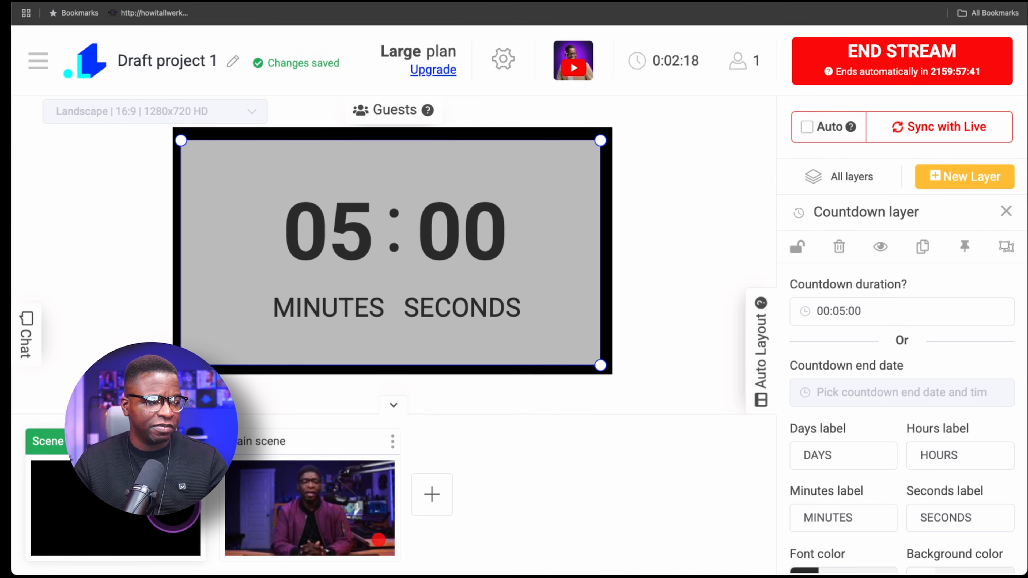
left_click(302, 505)
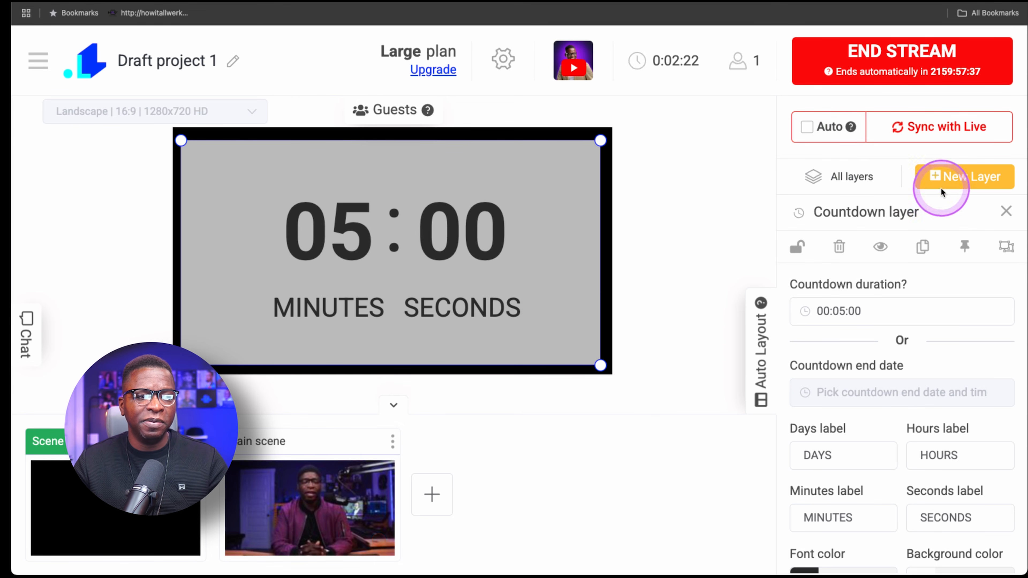
left_click(941, 122)
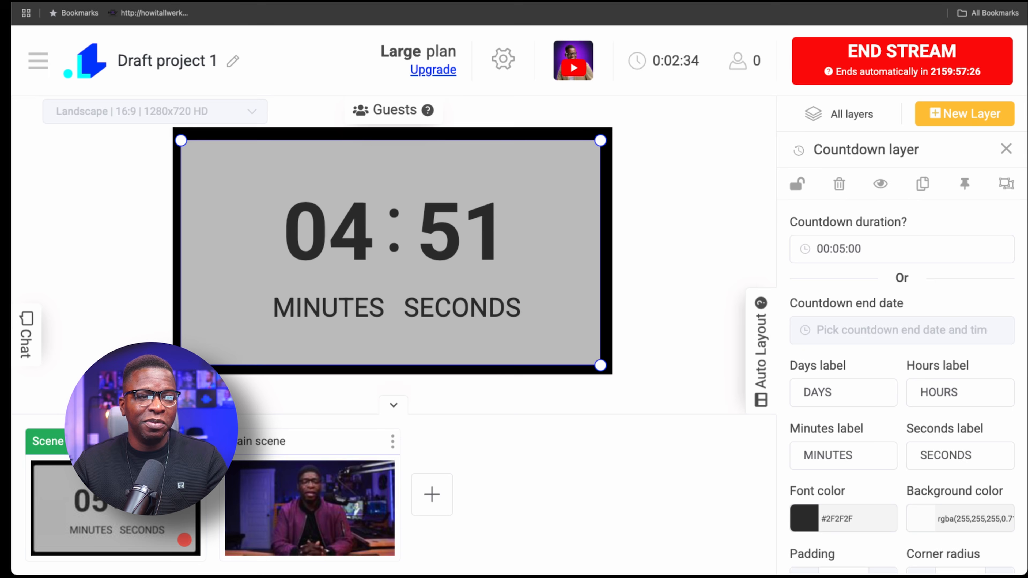
Switch back to the main scene and sync it to the live feed
left_click(320, 506)
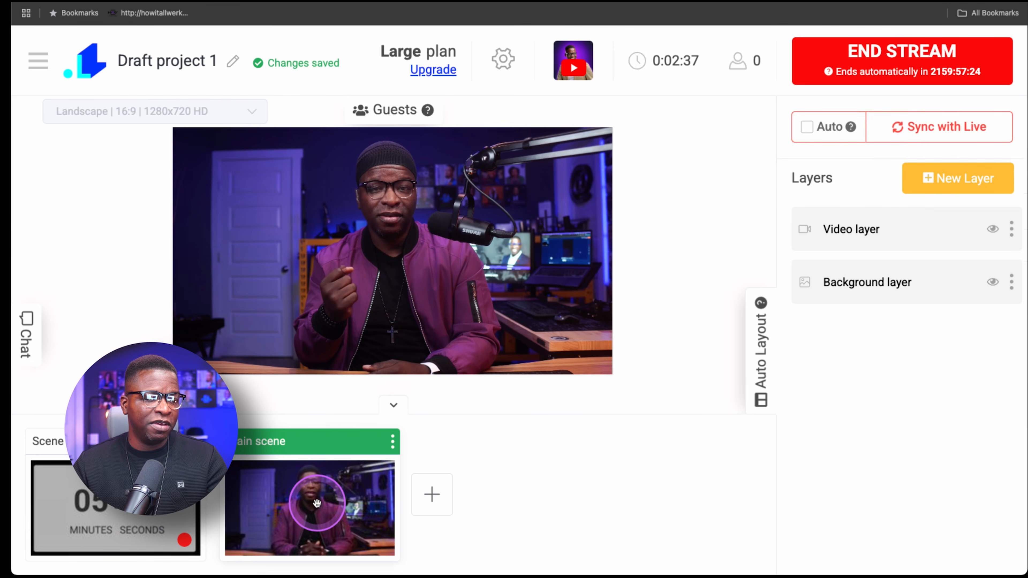
left_click(955, 130)
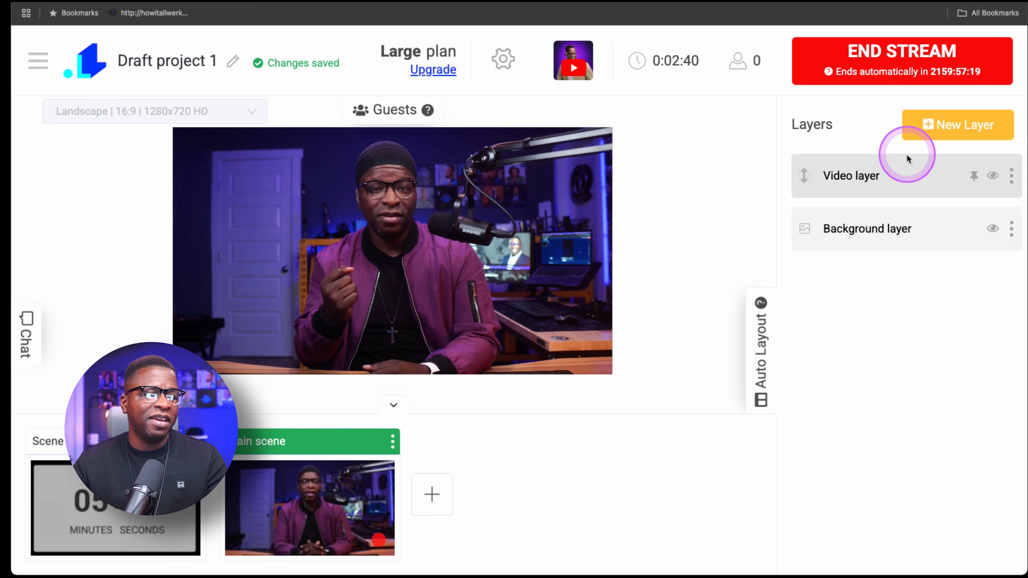